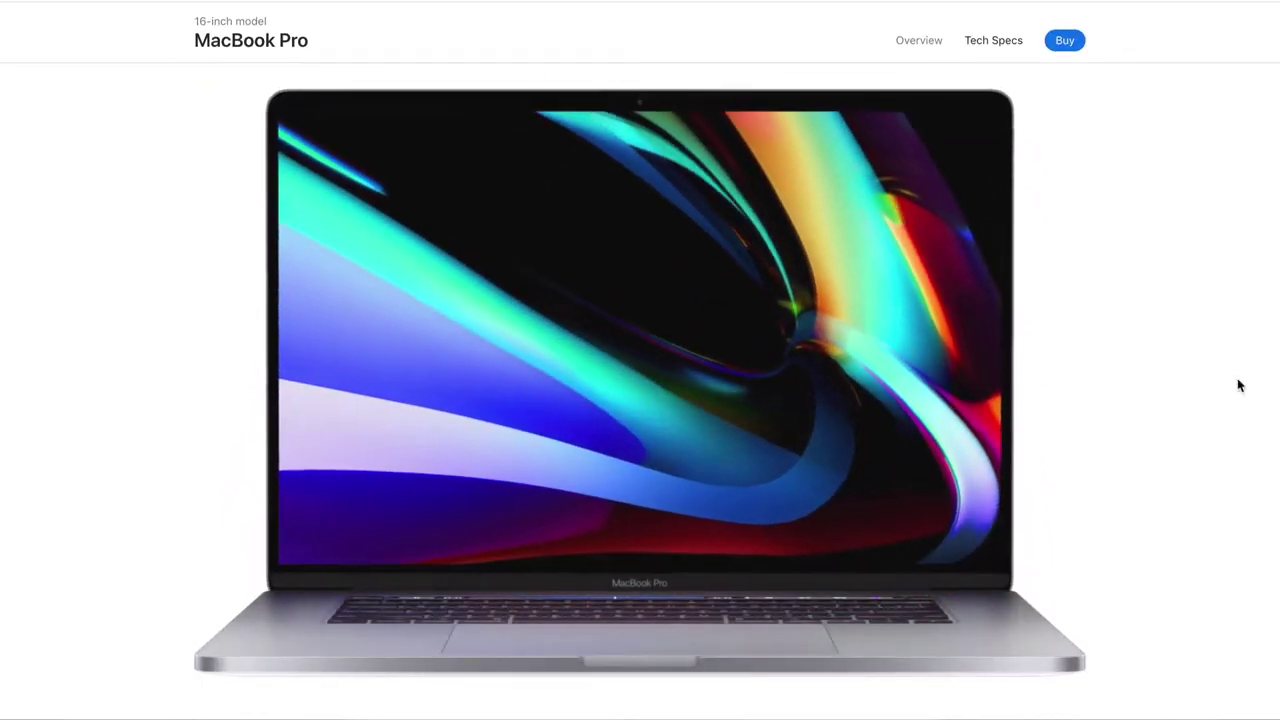
Scroll the MacBook Pro page from the laptop hero image down to the Retina Display section
scroll(1238, 386, "down", 5)
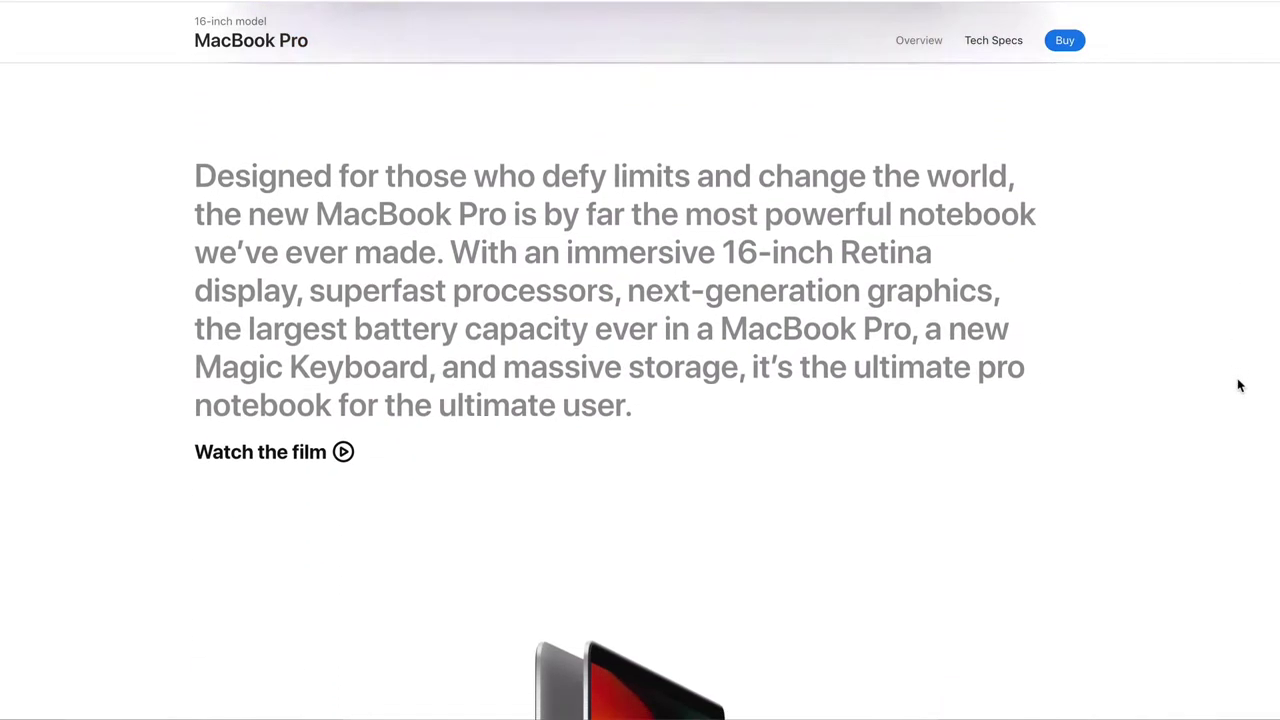
scroll(1238, 386, "down", 10)
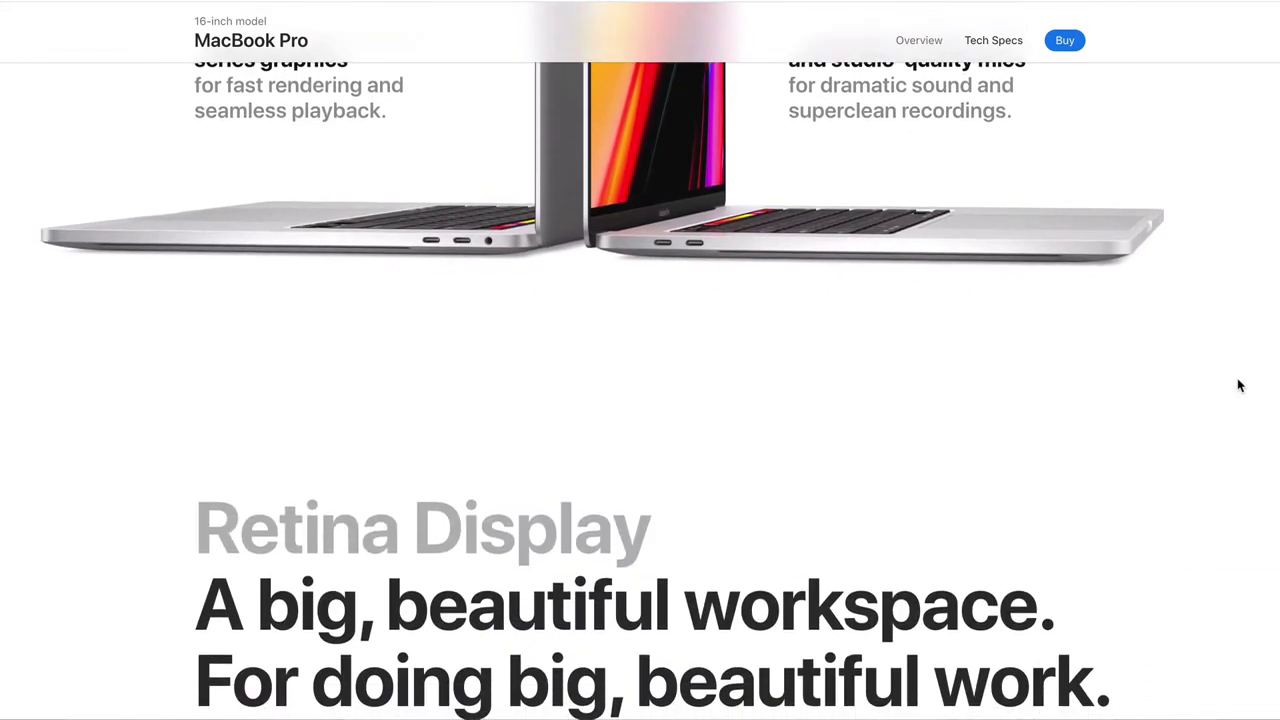
Scroll until the Retina Display headline sits near the top, with the photographer portrait below
scroll(1238, 386, "down", 10)
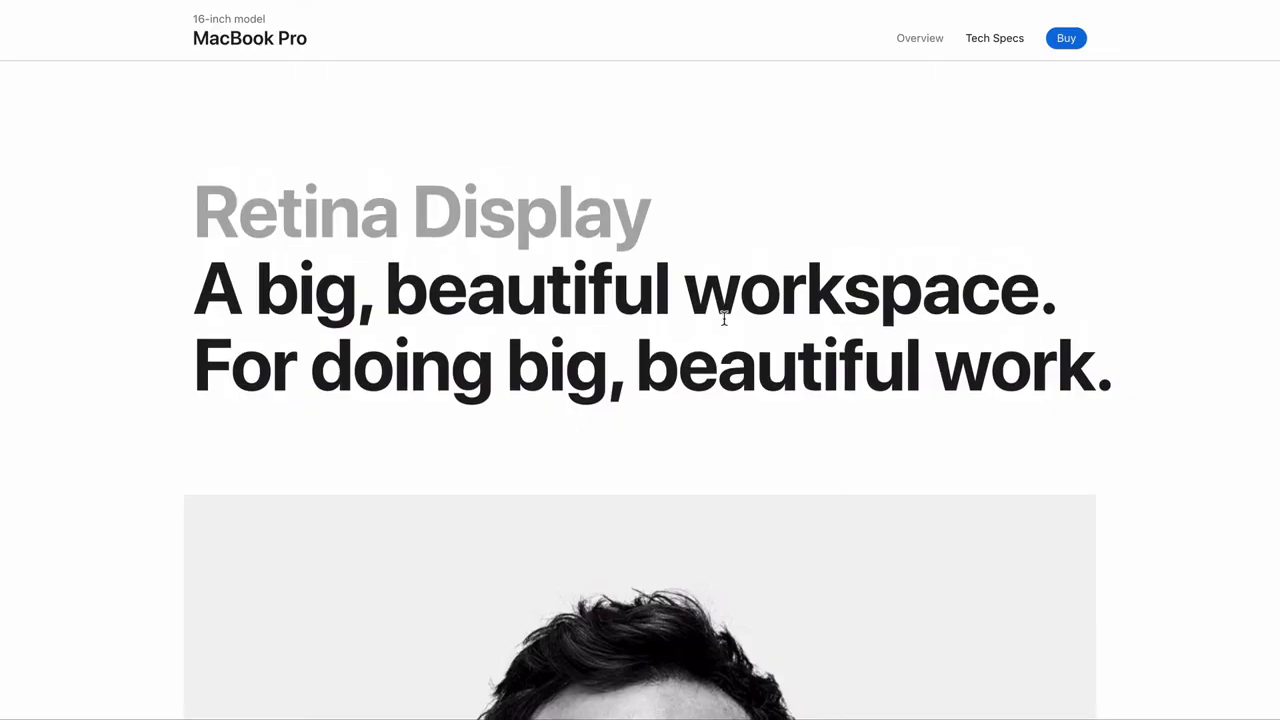
Scroll past the display and processor sections to the up-to-64GB DDR4 memory paragraph
scroll(724, 318, "down", 1)
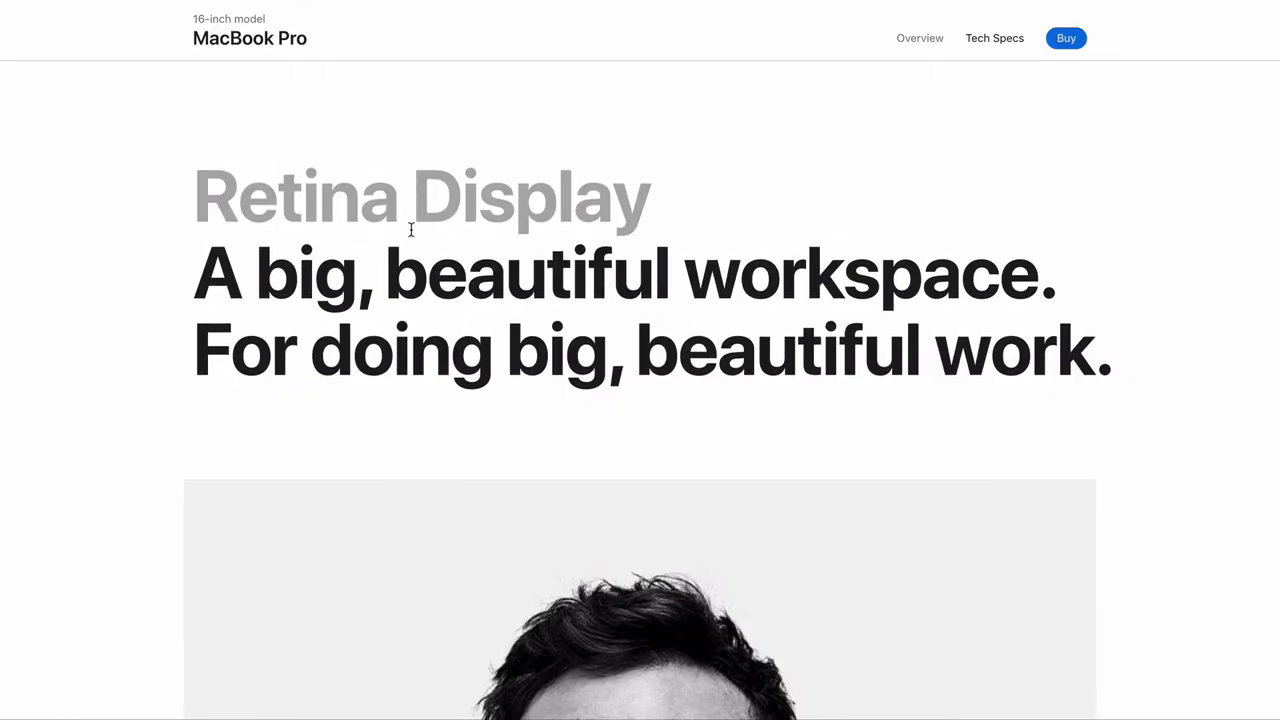
scroll(456, 319, "down", 10)
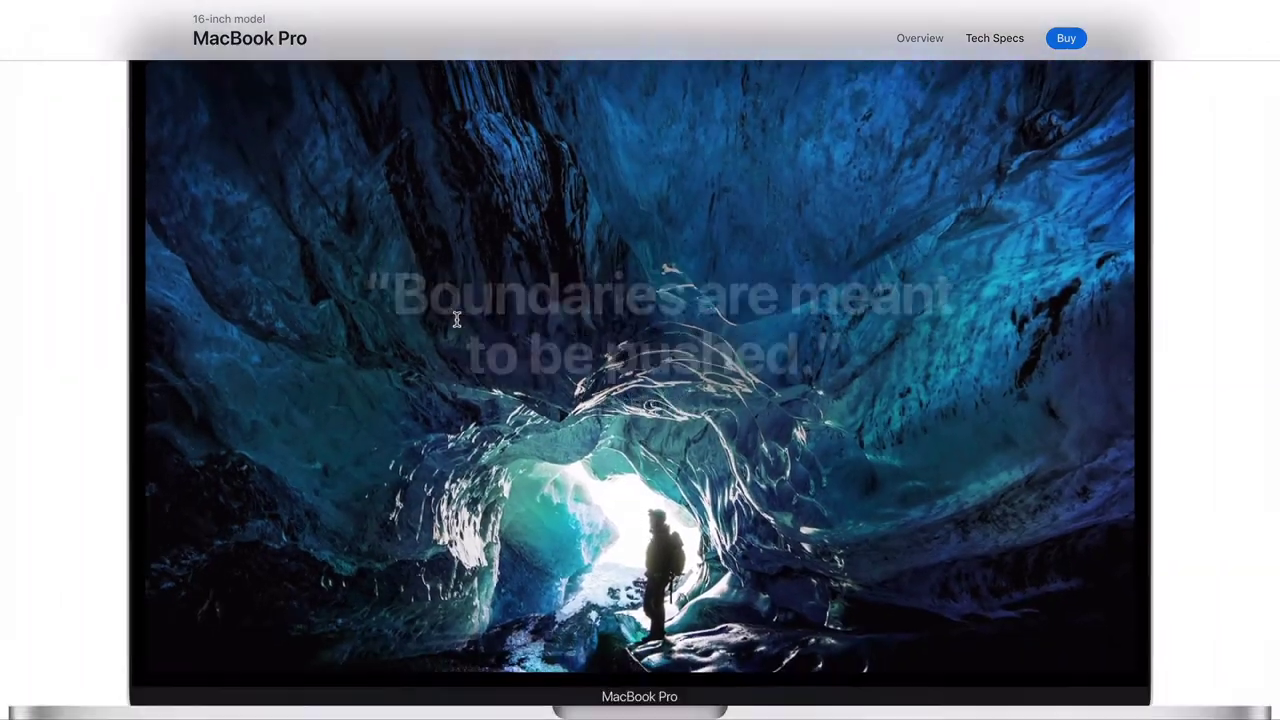
scroll(456, 319, "down", 2)
scroll(524, 252, "down", 10)
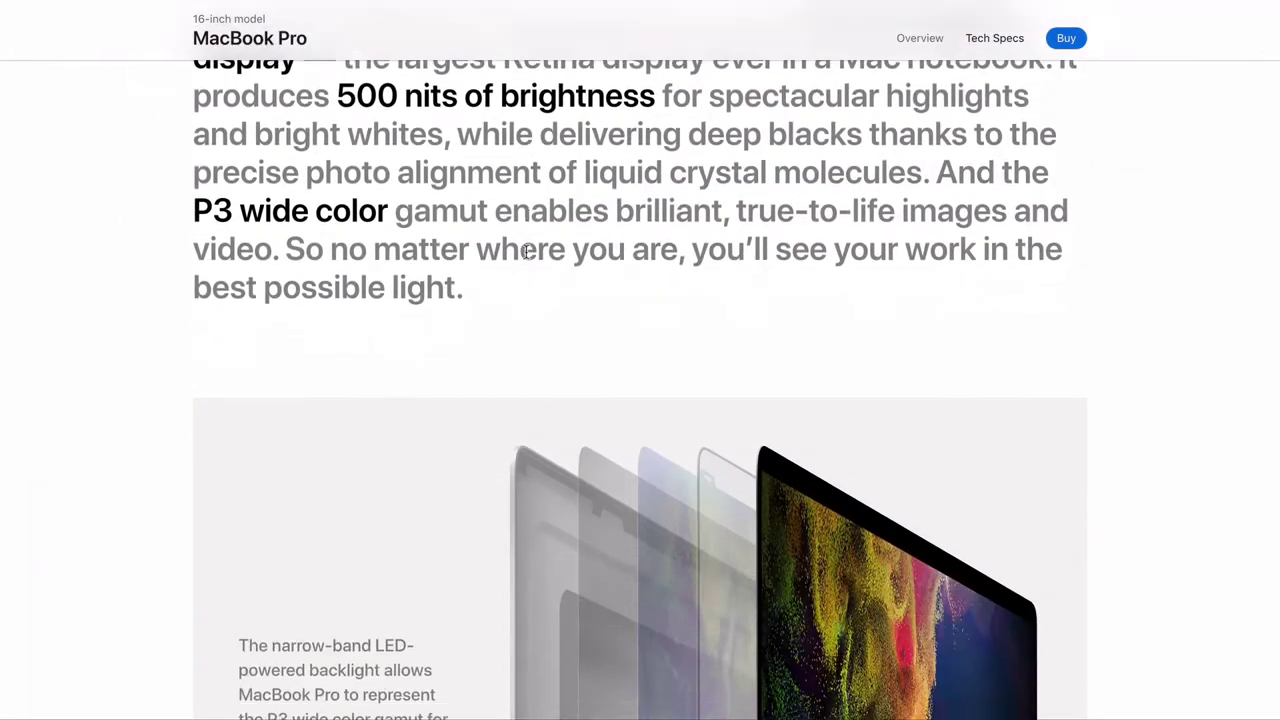
scroll(527, 258, "down", 3)
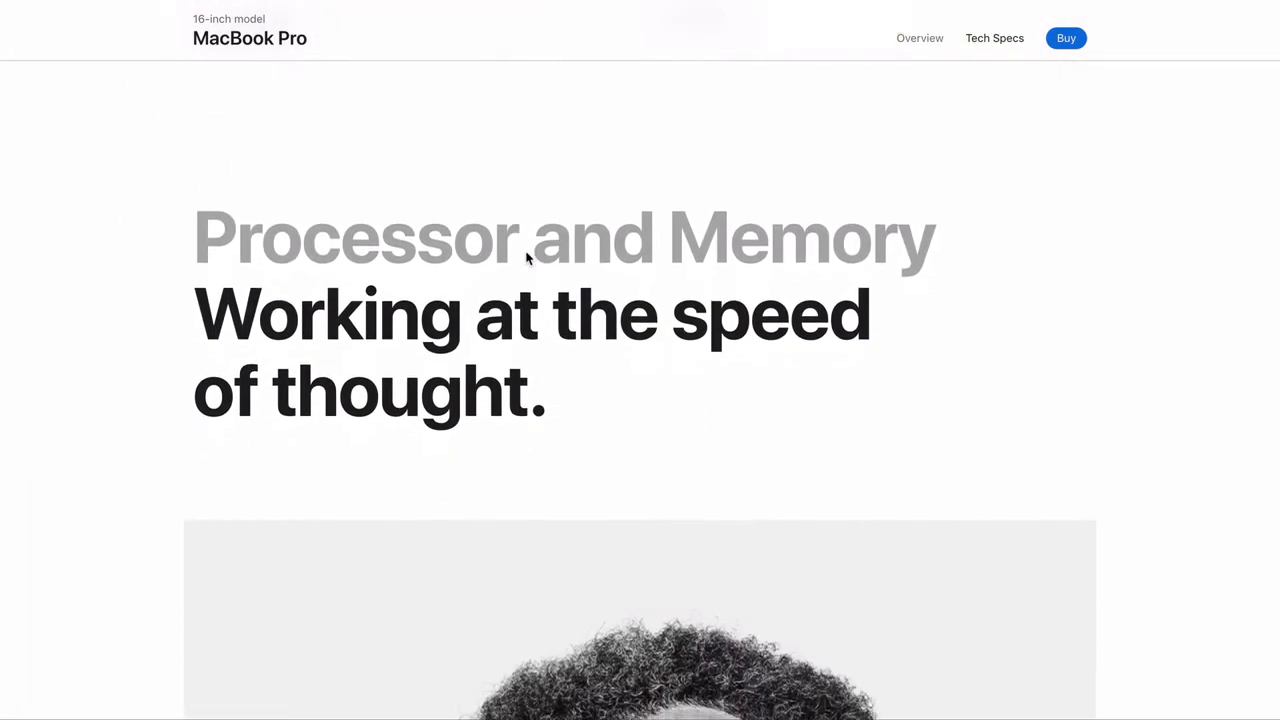
scroll(568, 337, "down", 15)
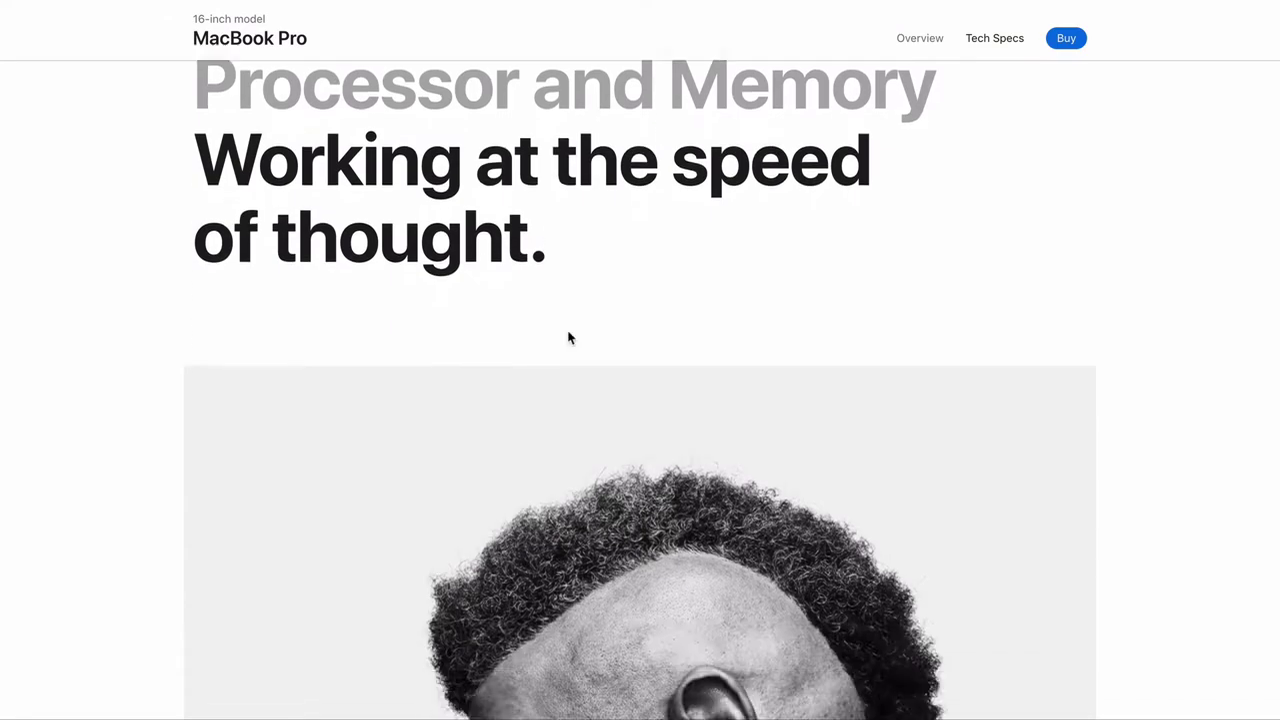
scroll(568, 337, "down", 15)
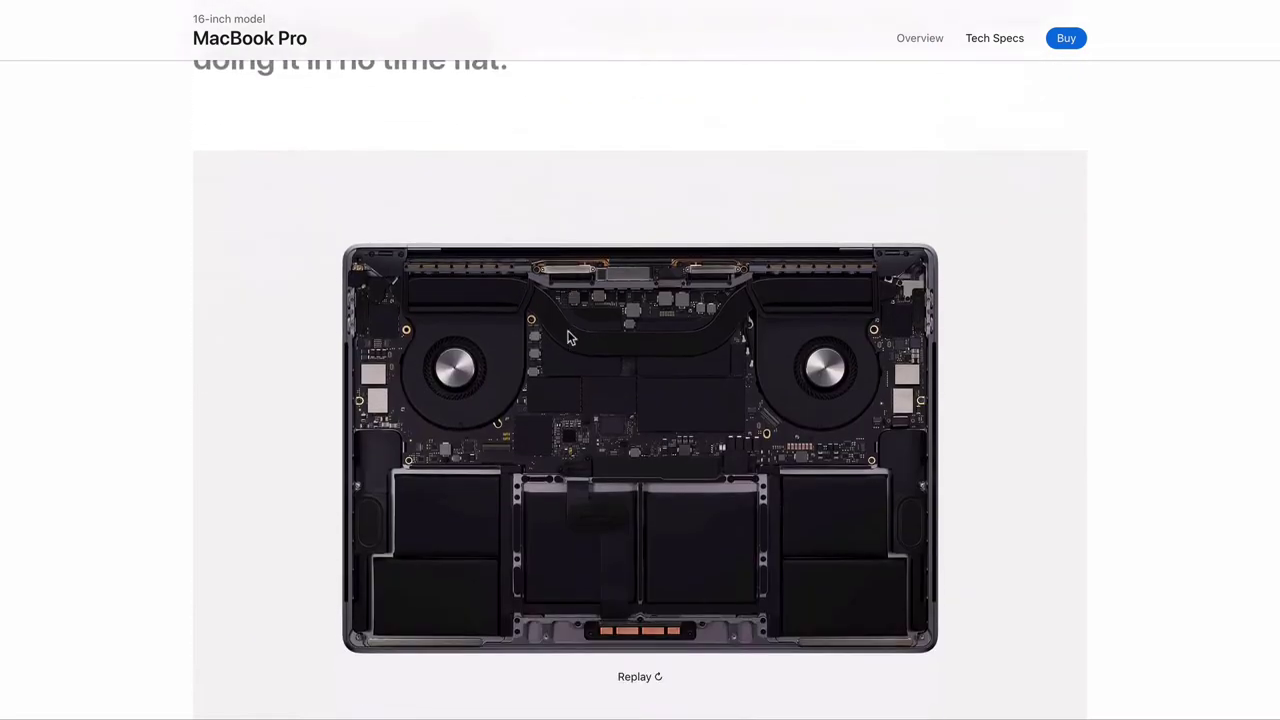
scroll(568, 337, "down", 15)
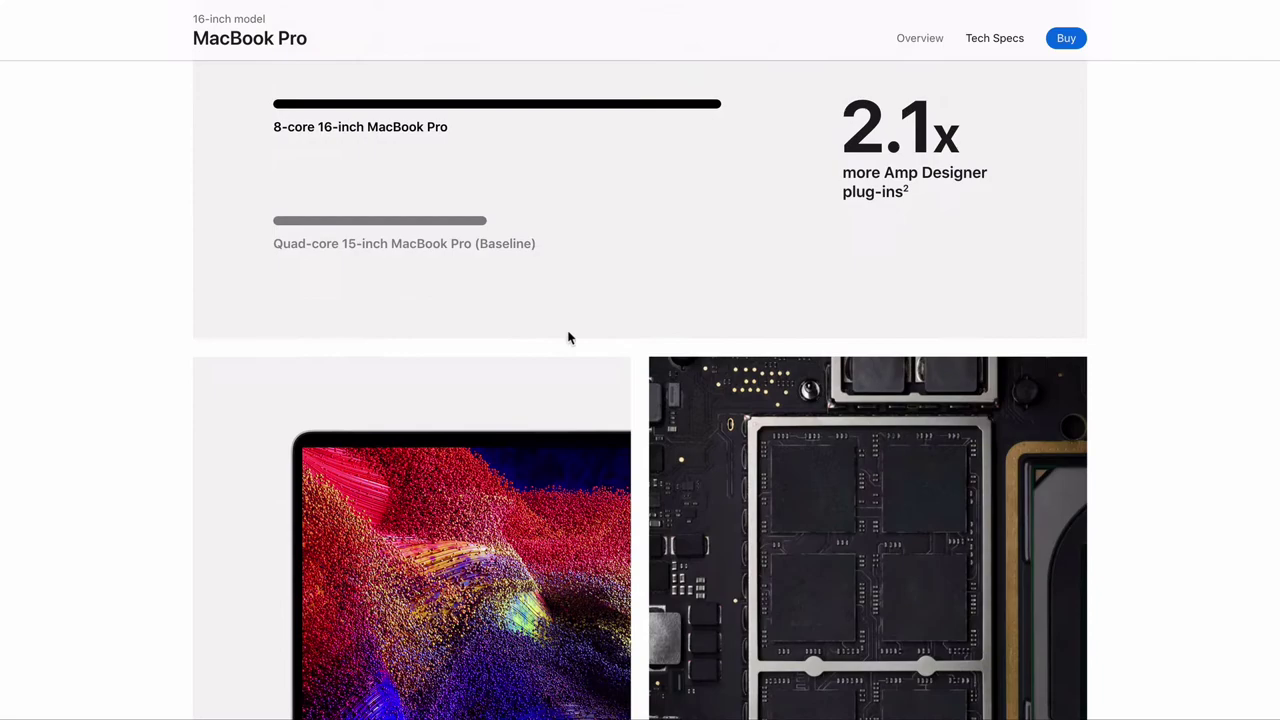
scroll(727, 343, "up", 2)
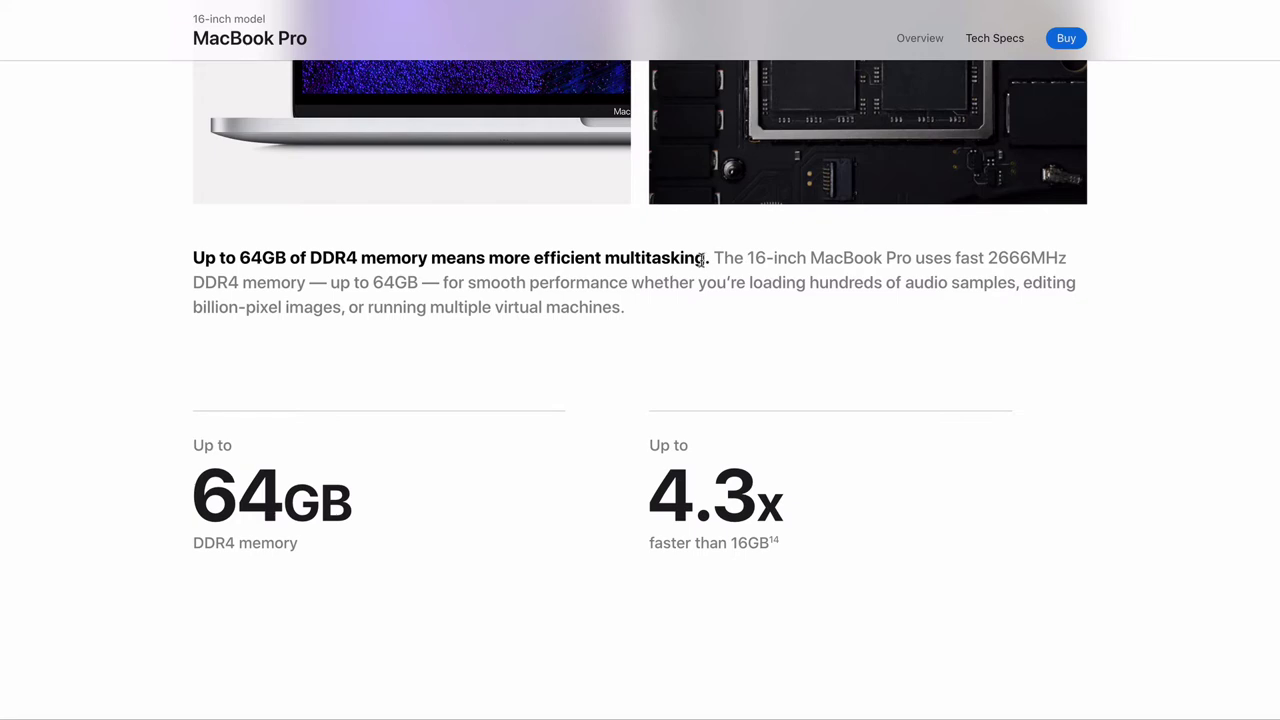
left_click_drag(703, 259, 465, 250)
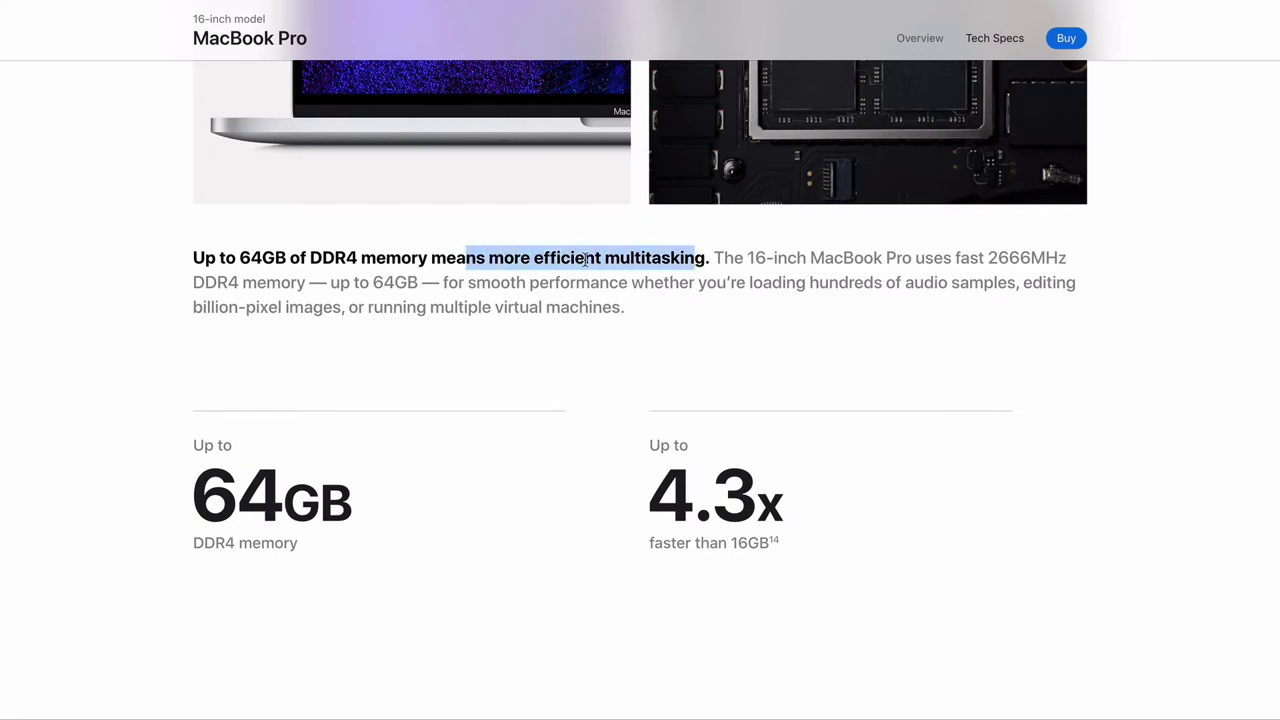
double_click(678, 258)
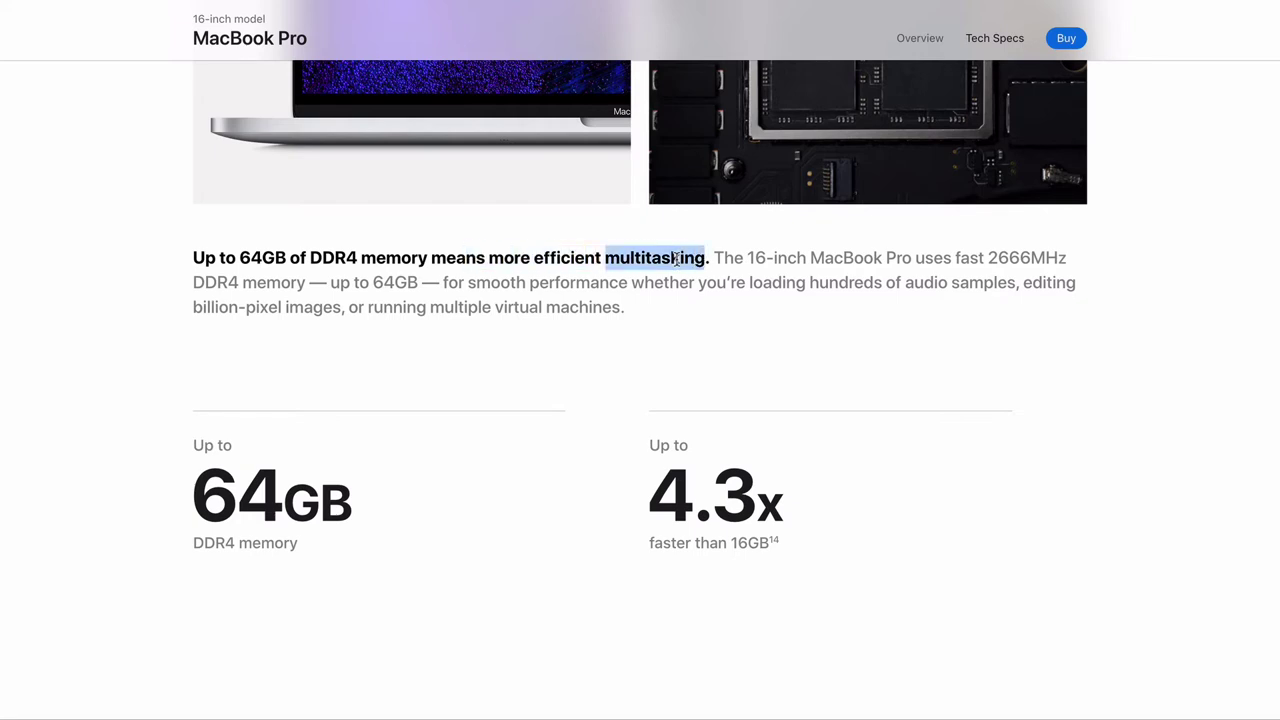
left_click(726, 258)
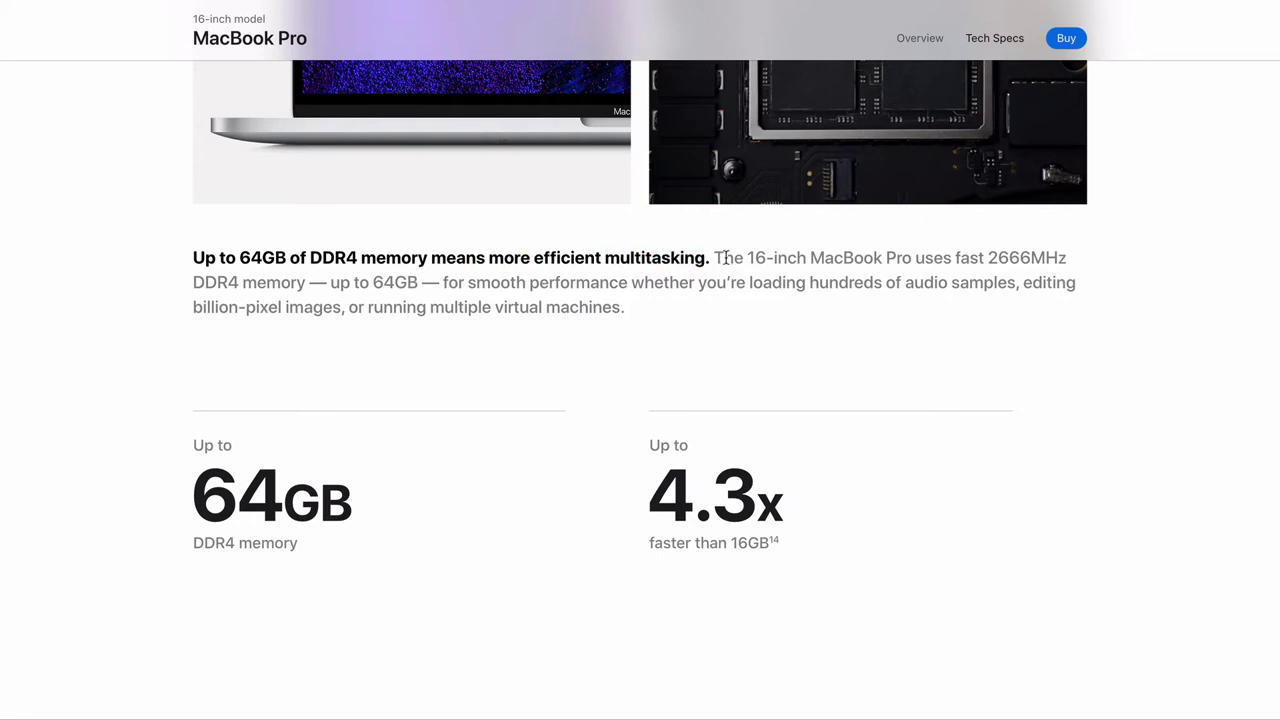
triple_click(586, 260)
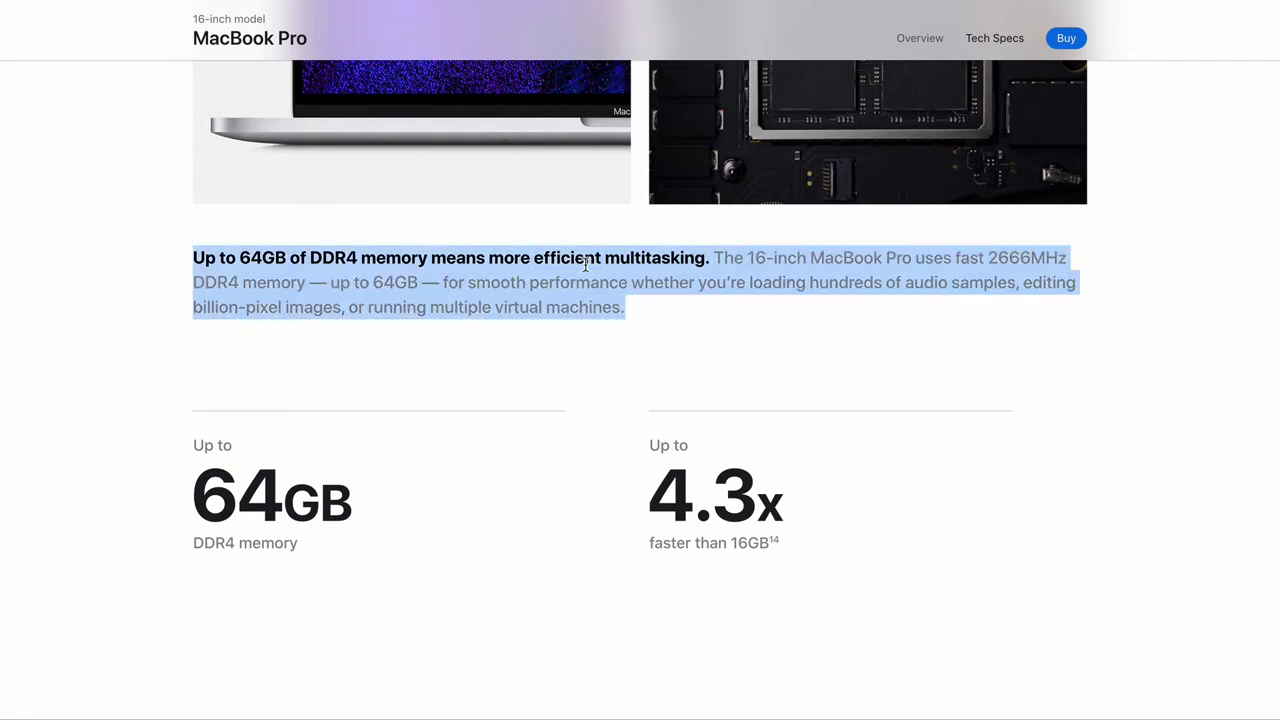
triple_click(476, 262)
left_click(714, 254)
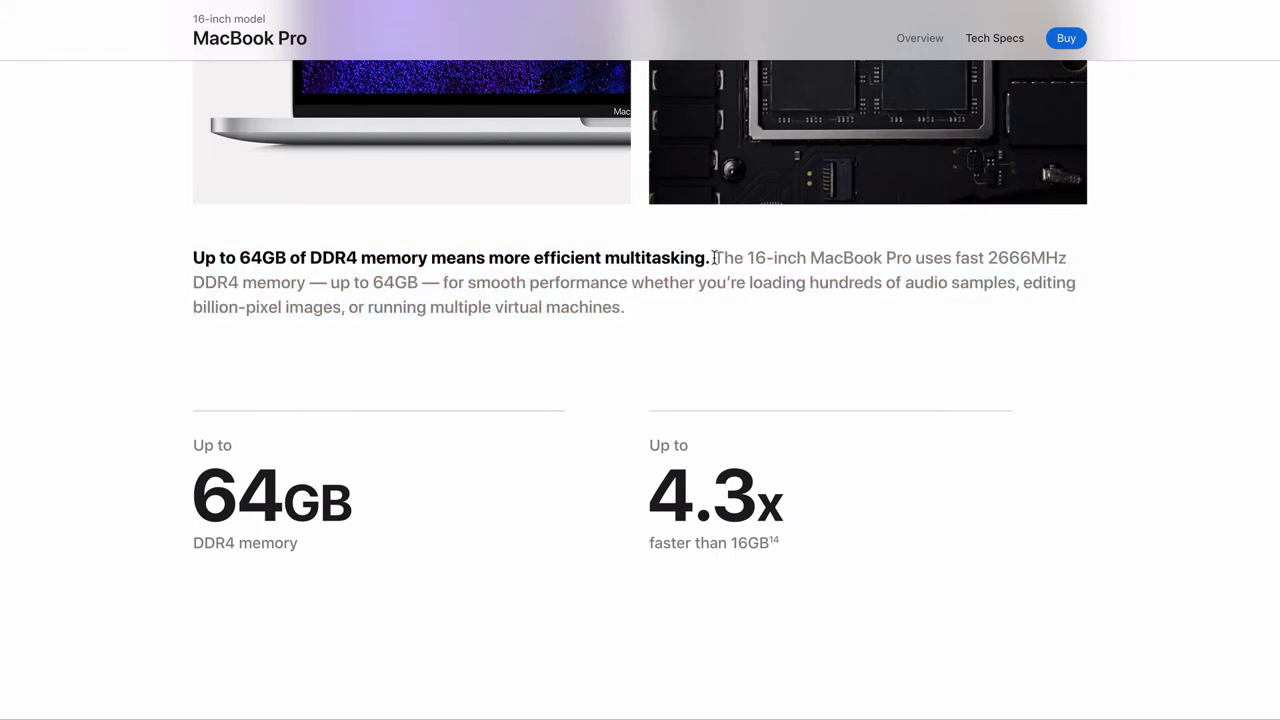
left_click_drag(714, 258, 722, 328)
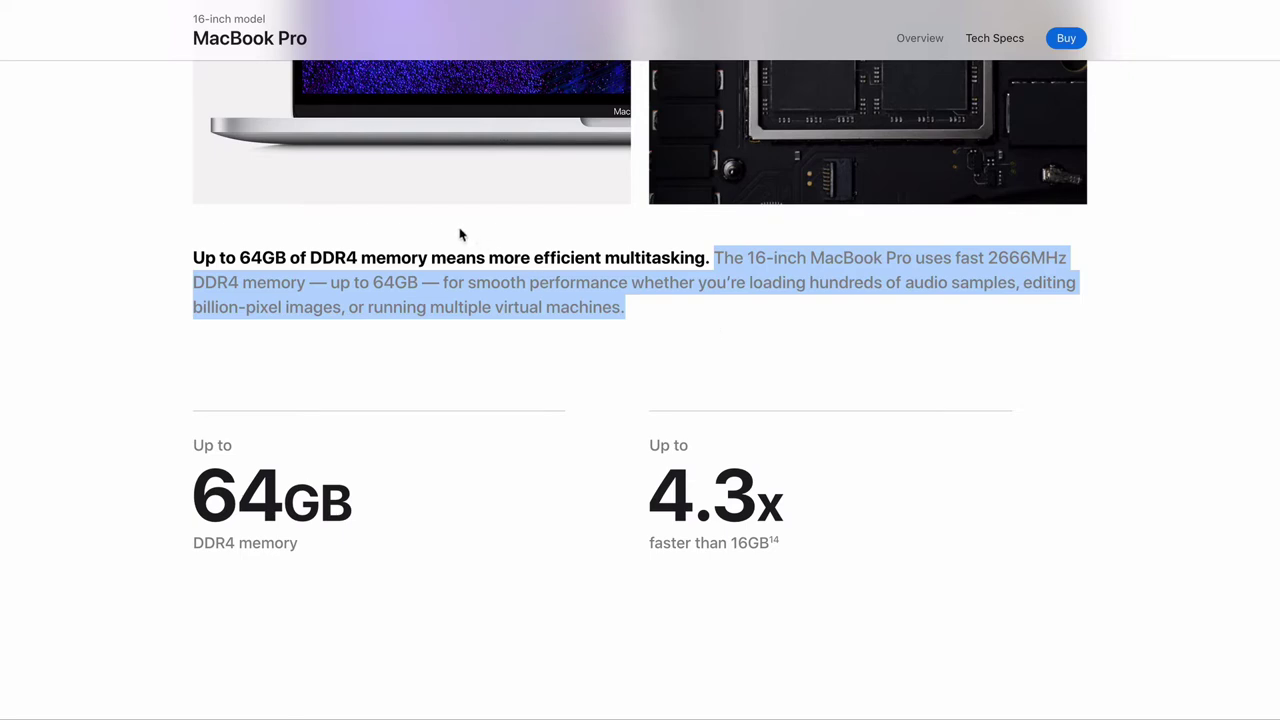
triple_click(457, 259)
double_click(457, 259)
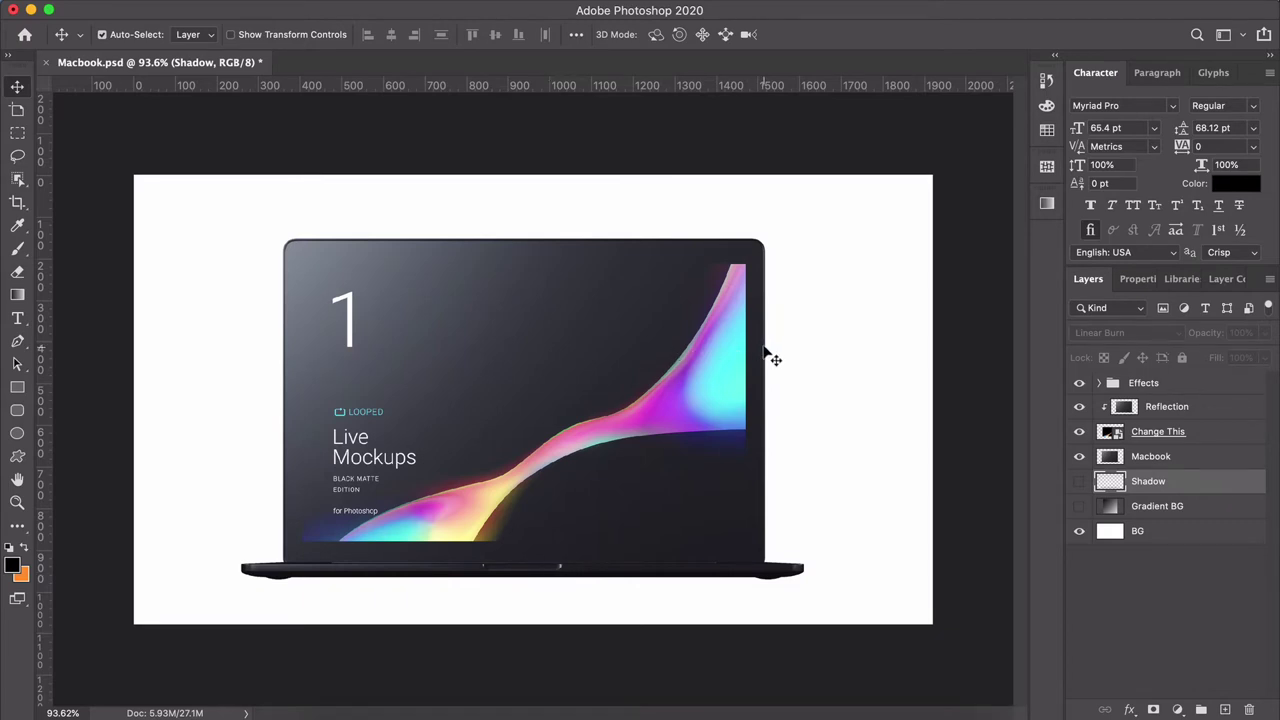
Draw a thin elliptical selection below the laptop base and create a new layer named Drop Shadow
key("m")
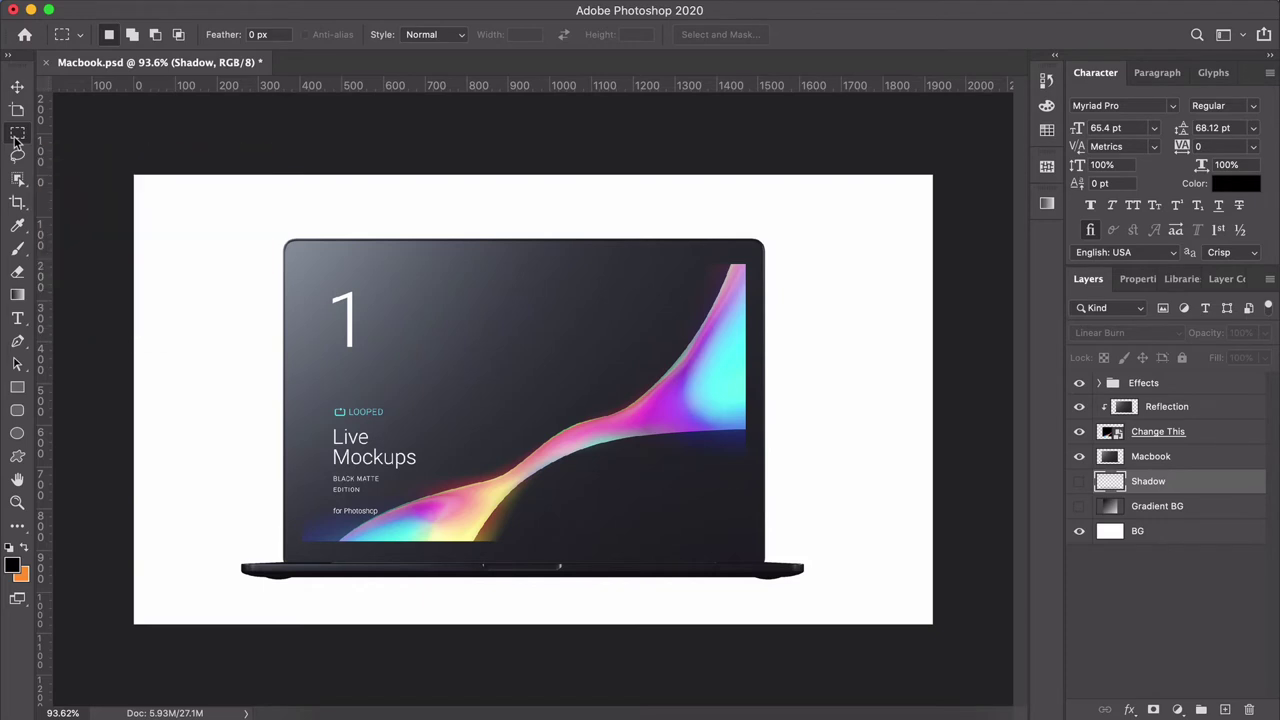
key("shift+m")
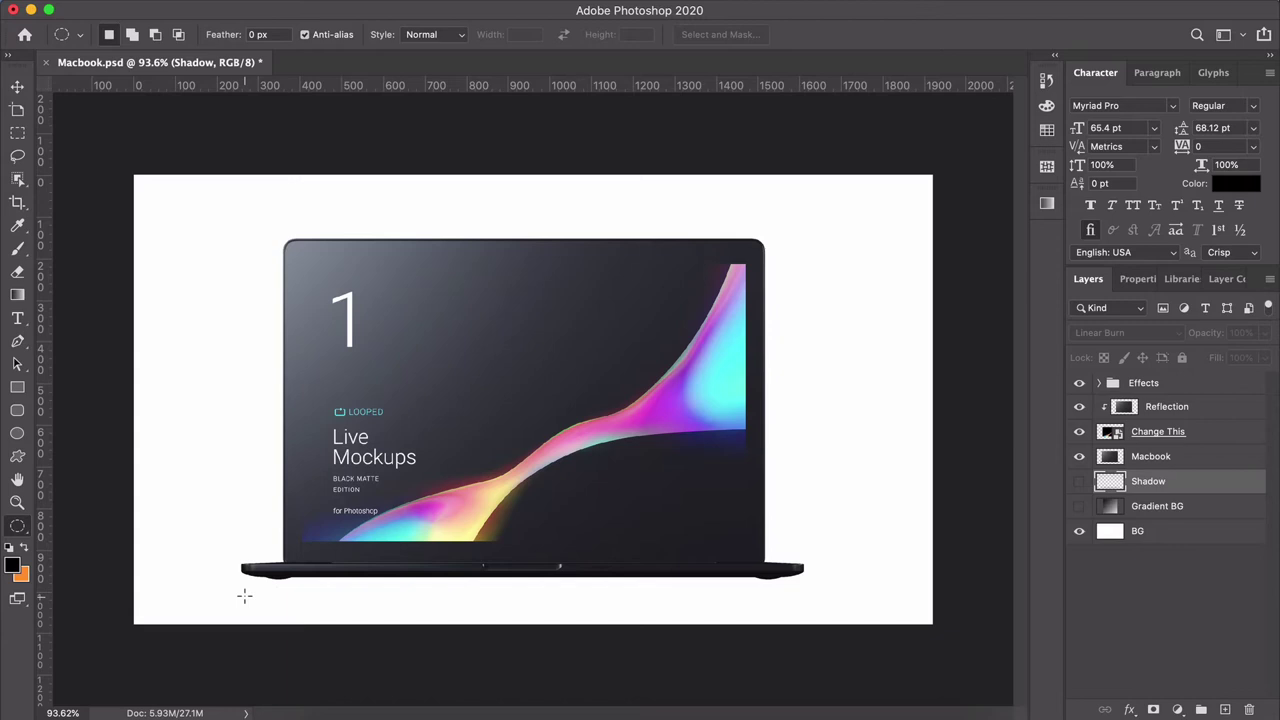
left_click_drag(244, 596, 801, 604)
key("super+shift+n")
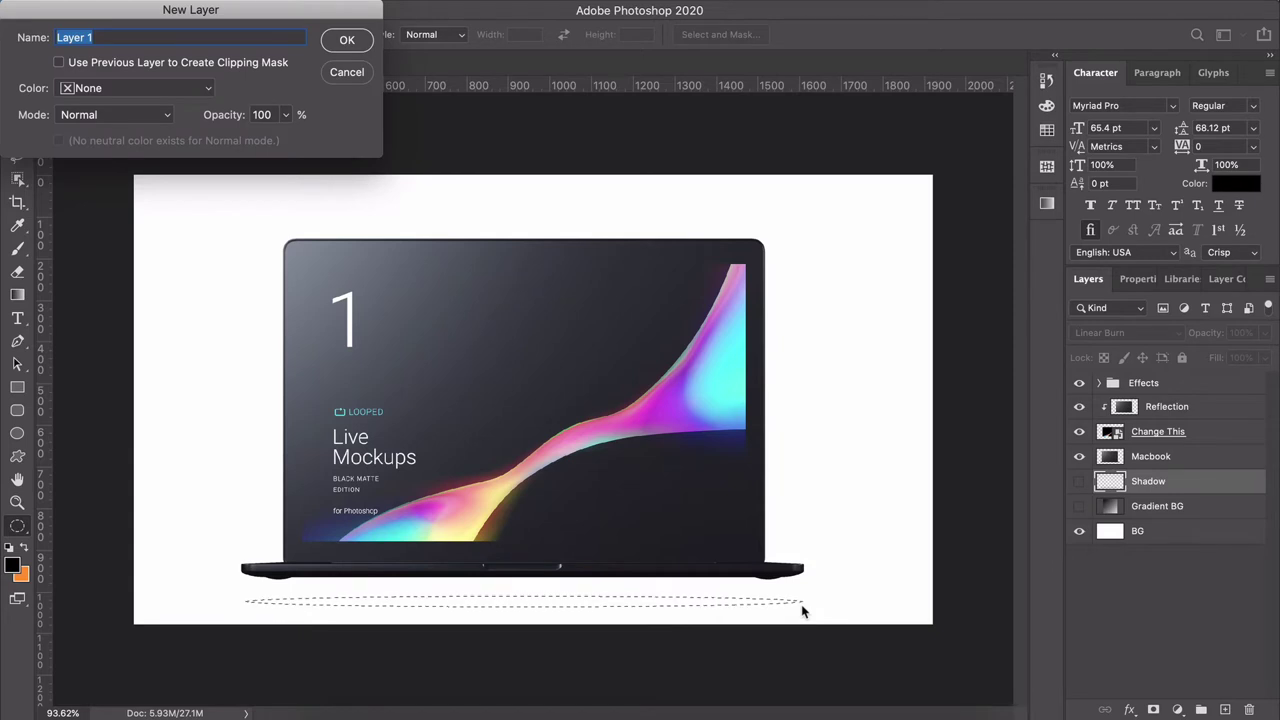
type("Drop Shadow")
key("Return")
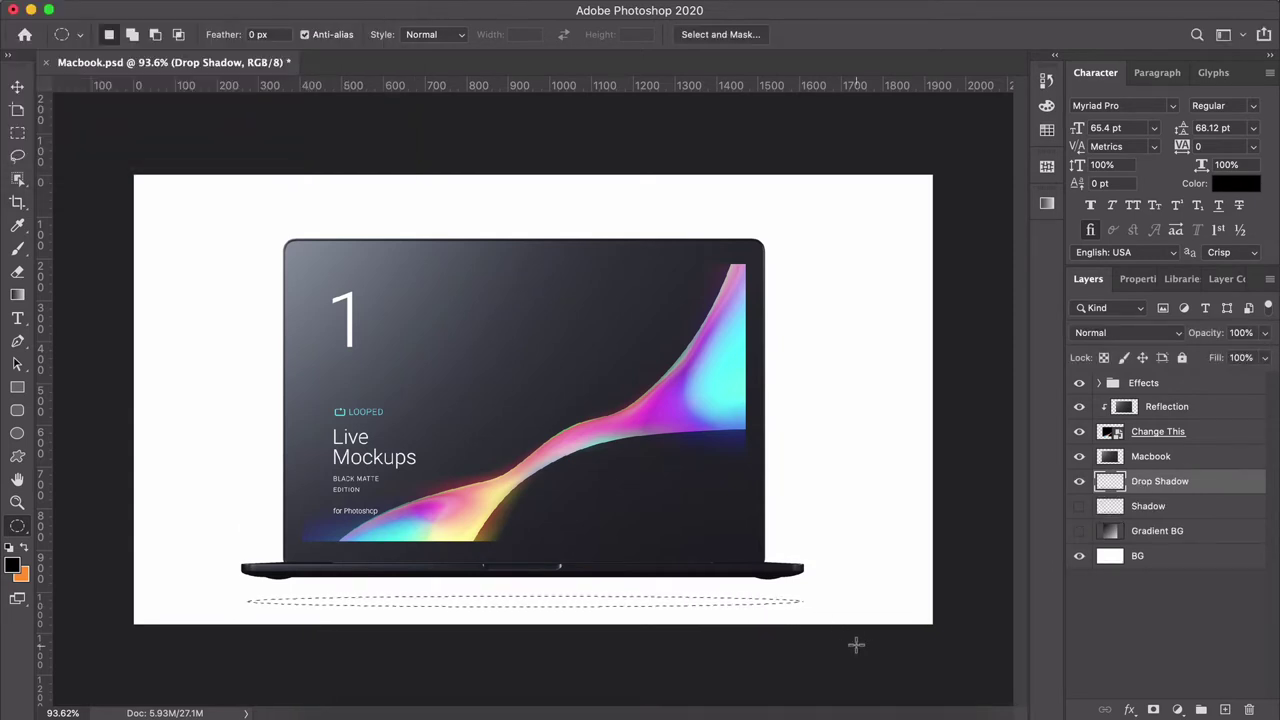
Fill the ellipse with black and nudge it up so it tucks under the laptop's base
key("v")
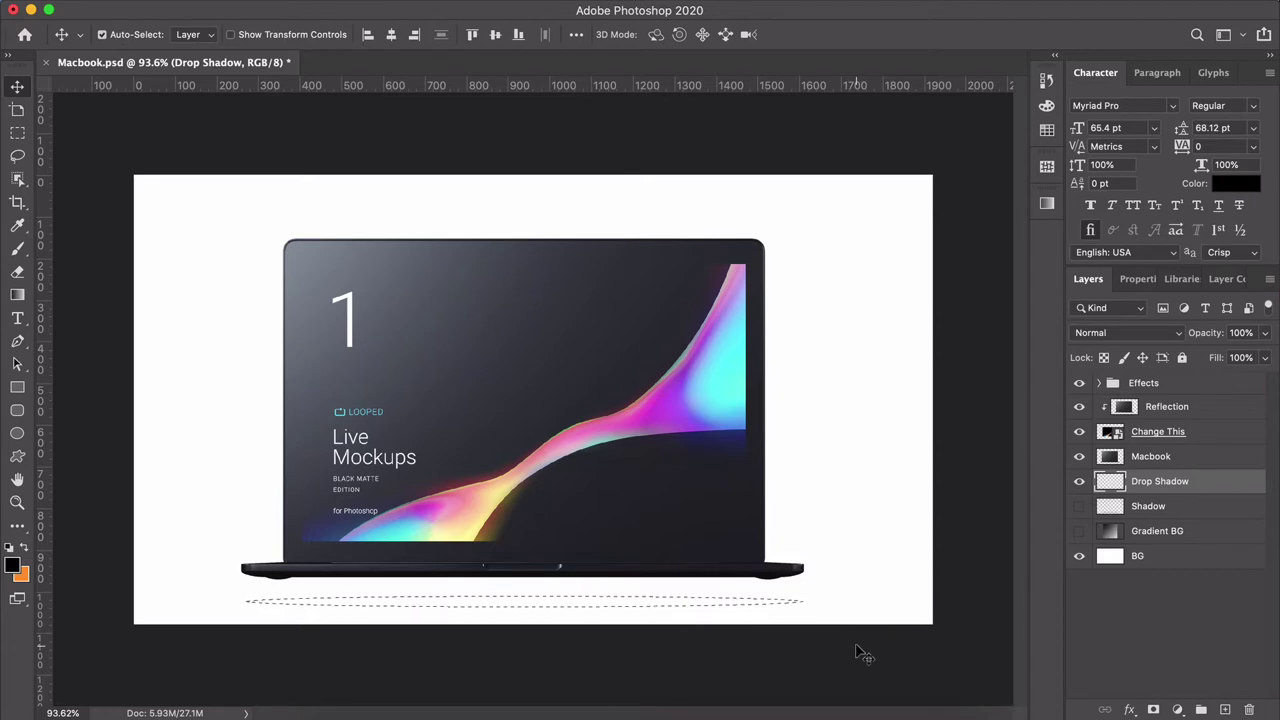
key("alt+BackSpace")
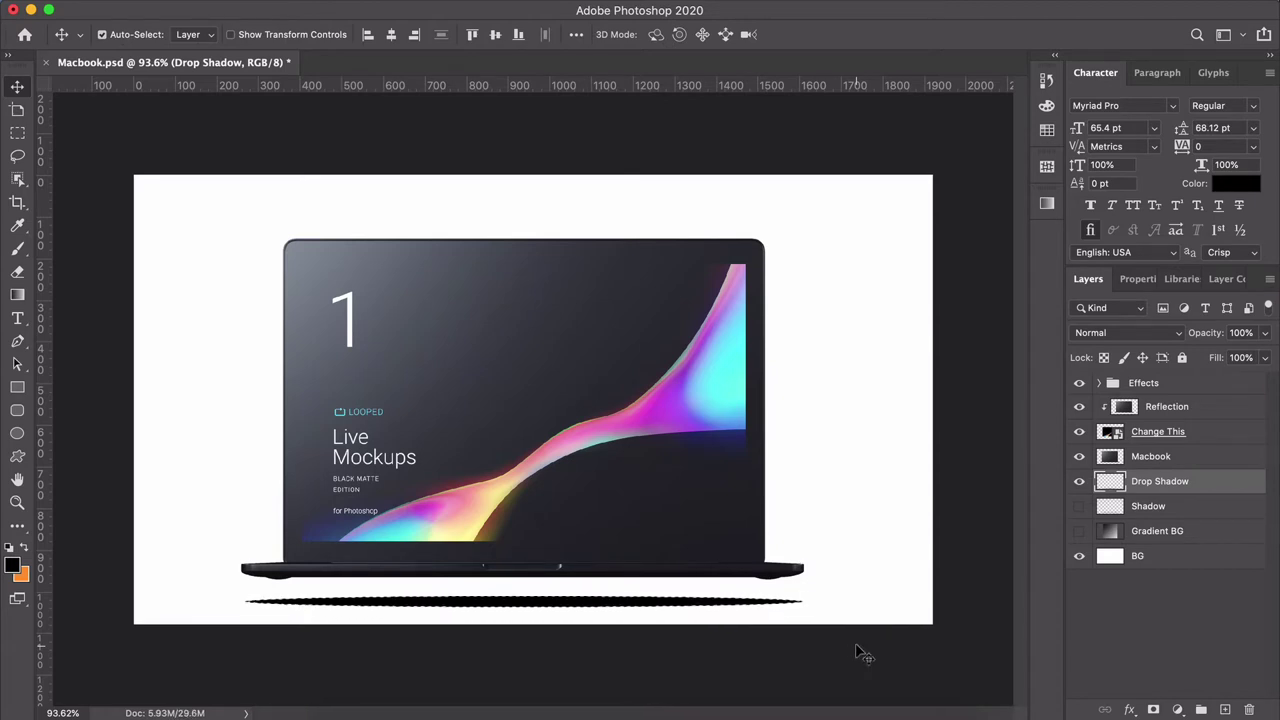
key("m")
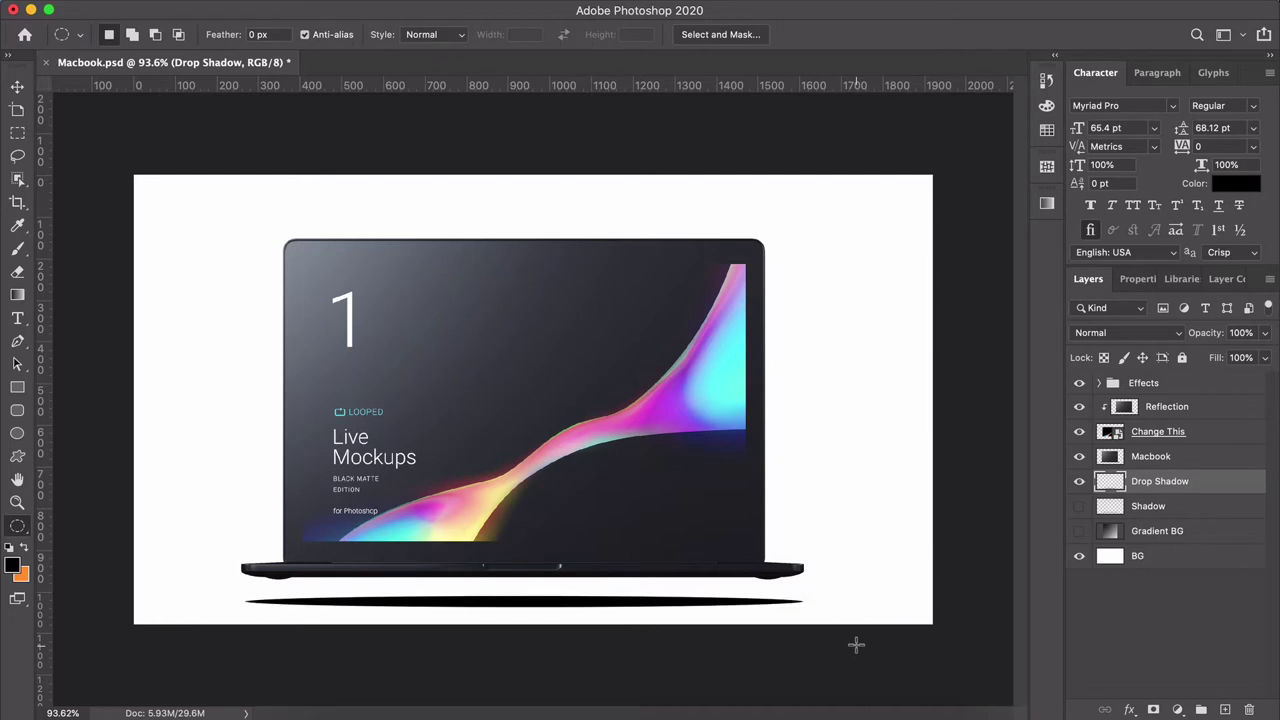
key("v")
key("Up")
key("Up")
key("Up")
key("Up")
key("Up")
key("Up")
key("Up")
key("Up")
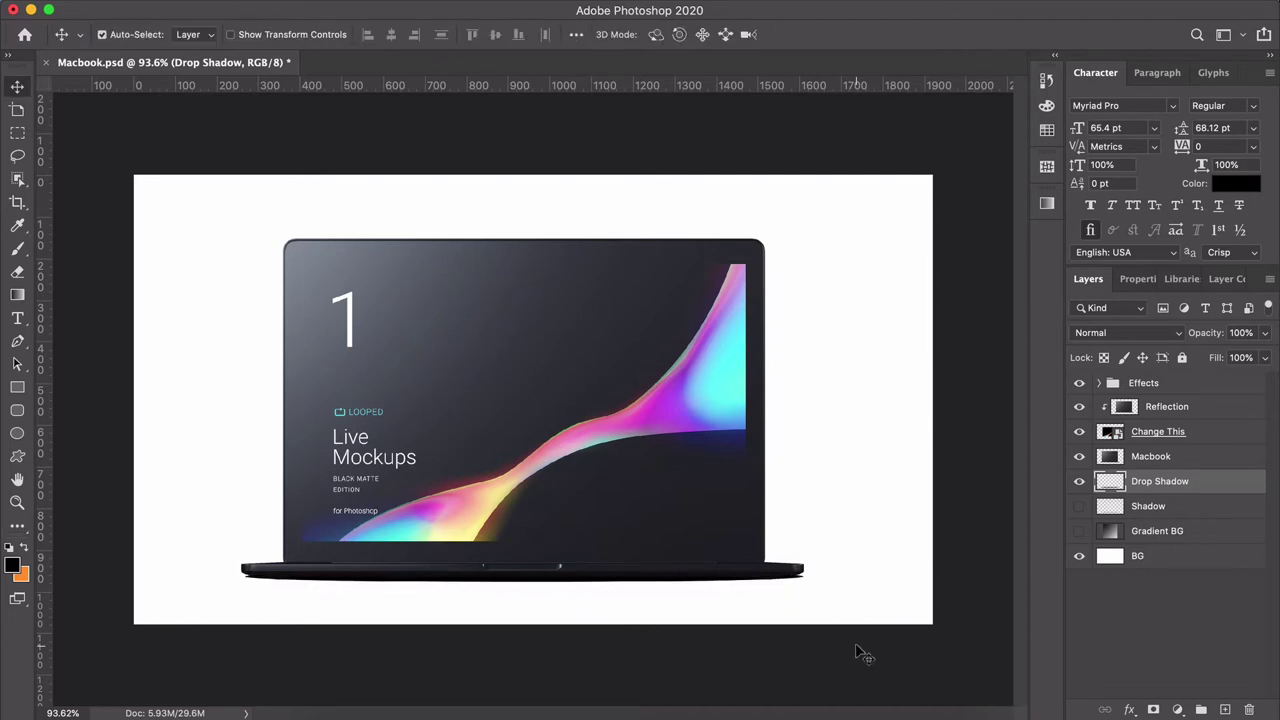
key("Up")
key("Down")
key("Down")
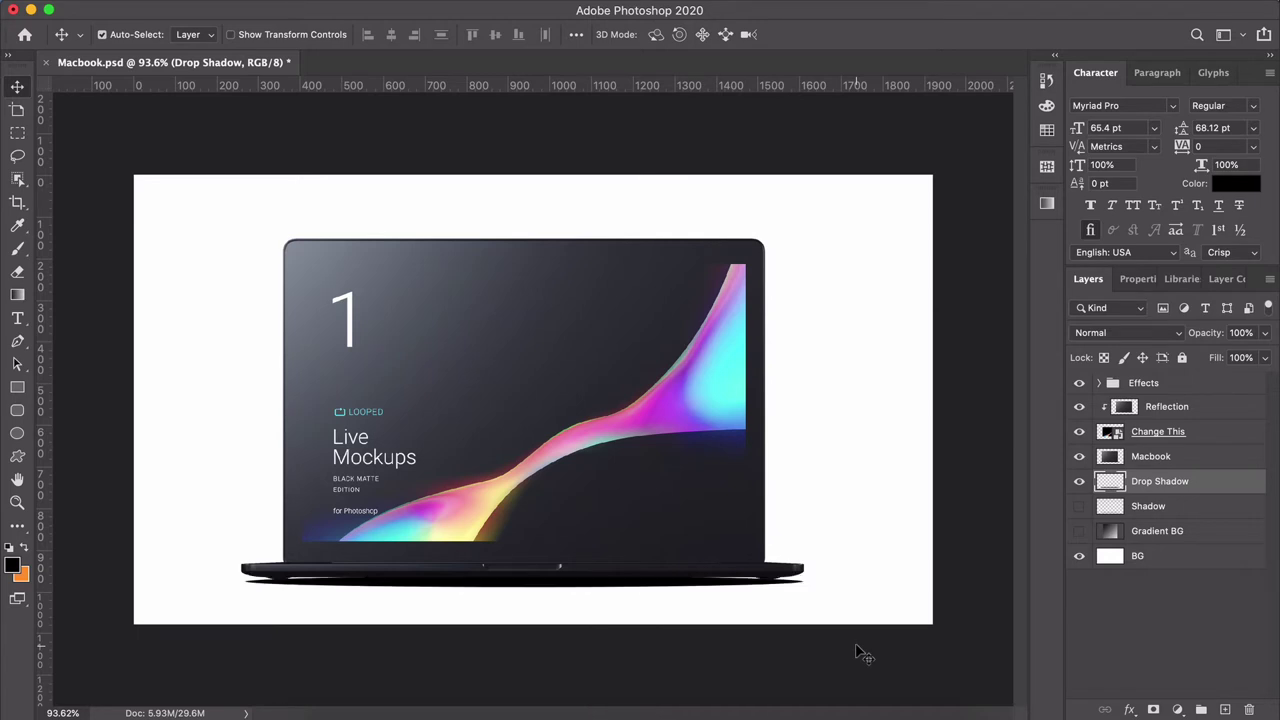
key("Up")
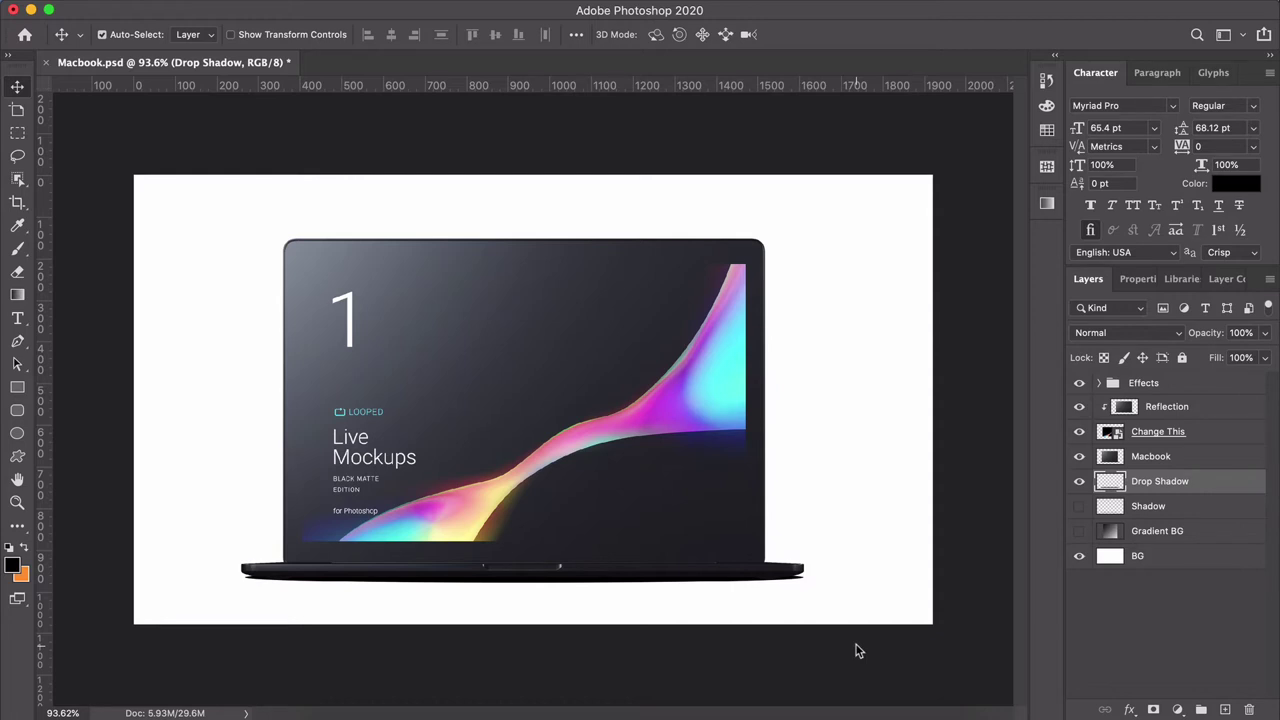
Lower the Drop Shadow opacity and stretch the shadow's height slightly downward with Free Transform
left_click(1264, 333)
left_click_drag(1264, 356, 1230, 386)
key("super+t")
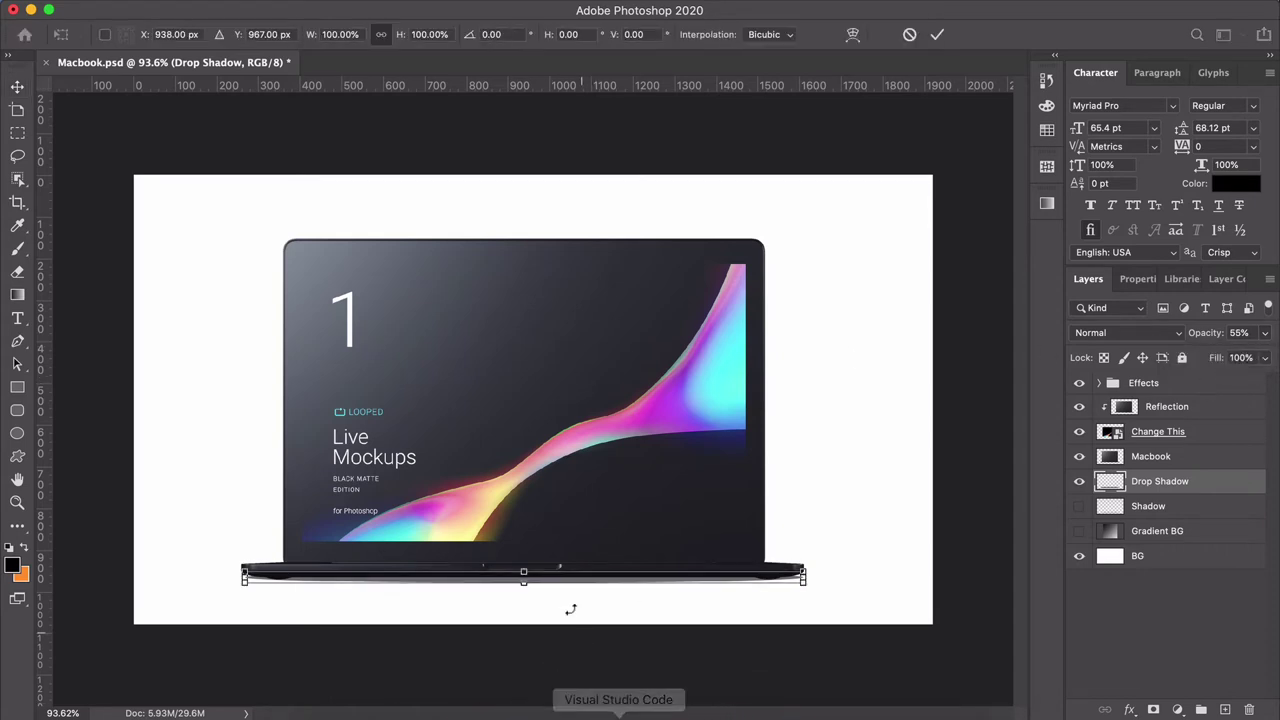
left_click_drag(527, 586, 523, 578)
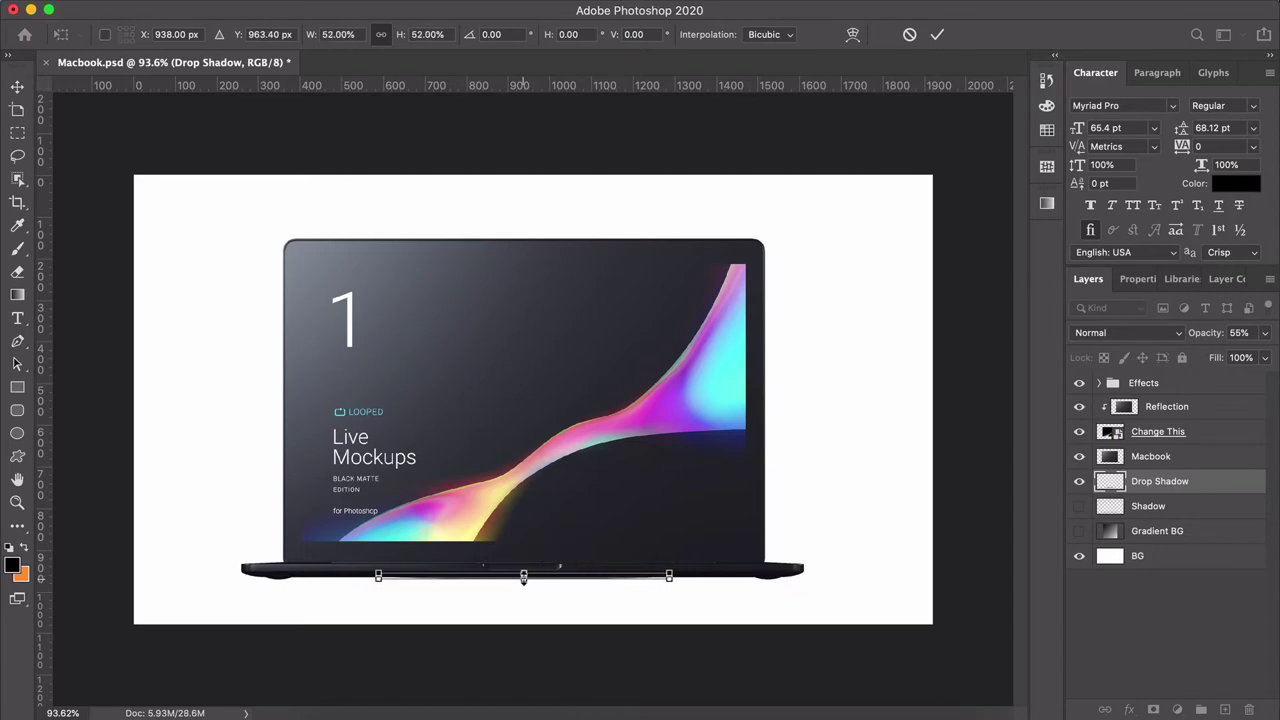
key("super+z")
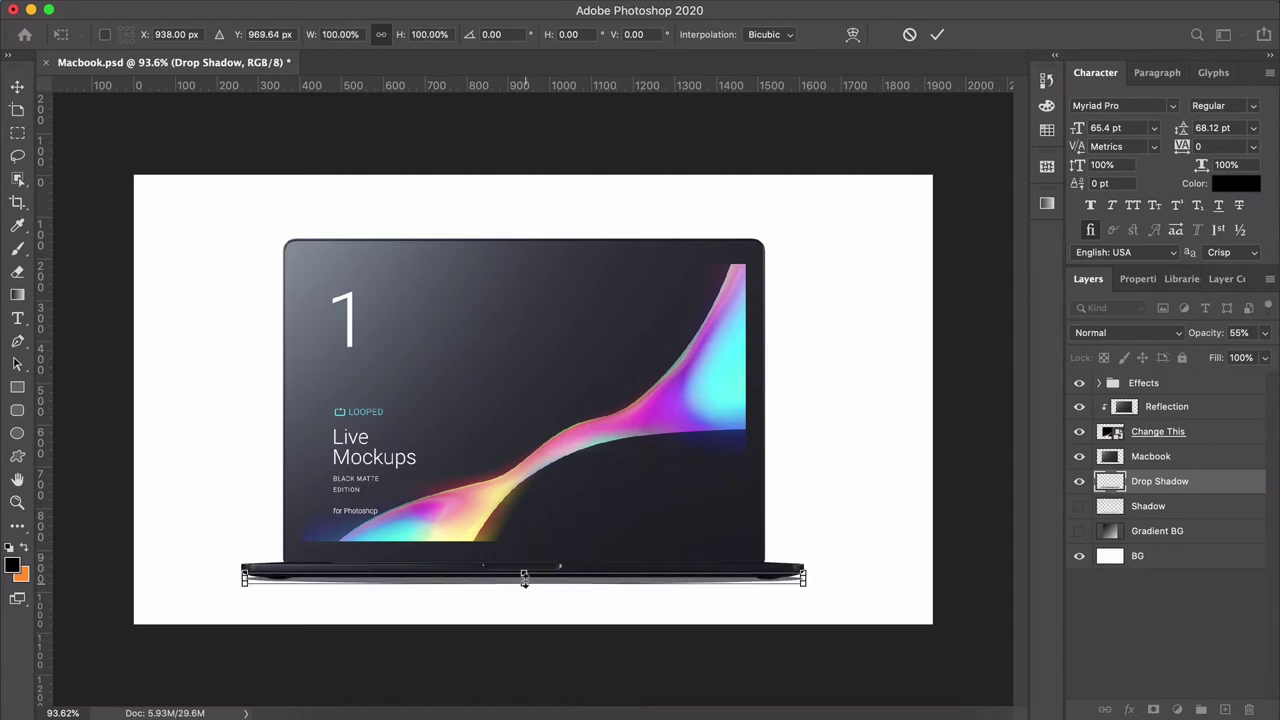
left_click_drag(524, 578, 527, 586)
key("Return")
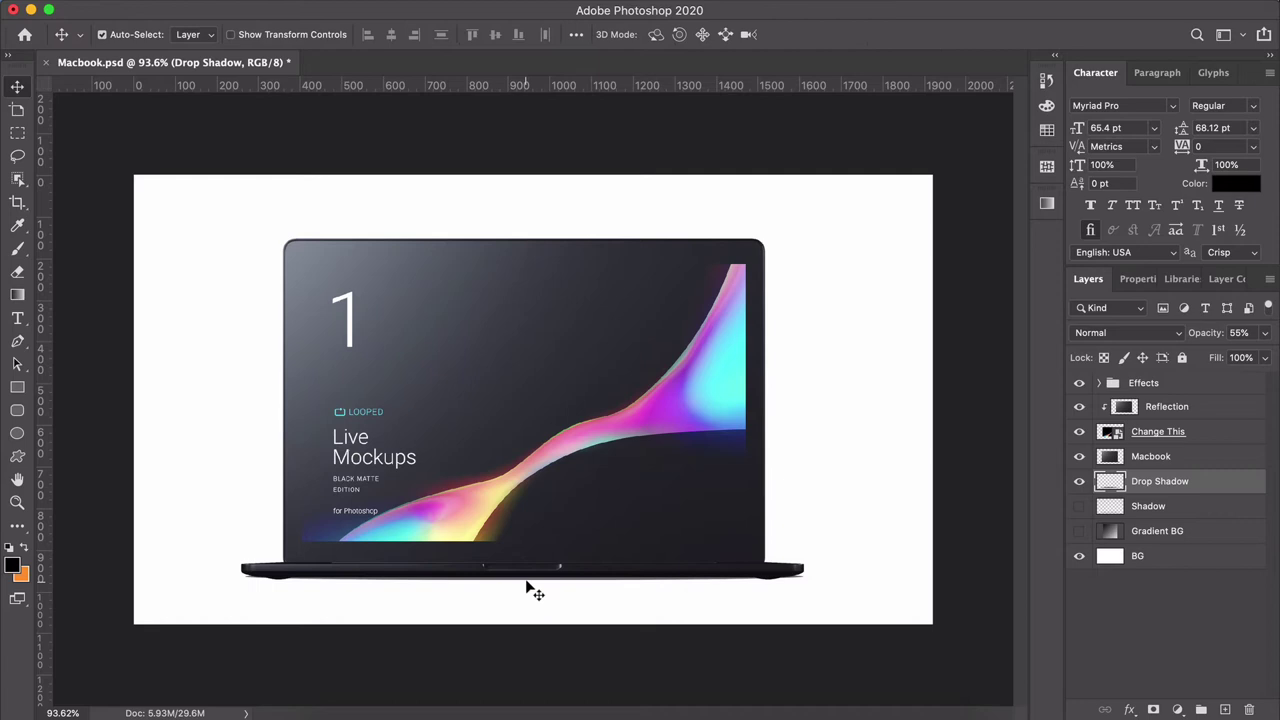
Nudge the shadow slightly lower and raise the Drop Shadow layer opacity to 82%
key("Down")
key("Down")
key("Down")
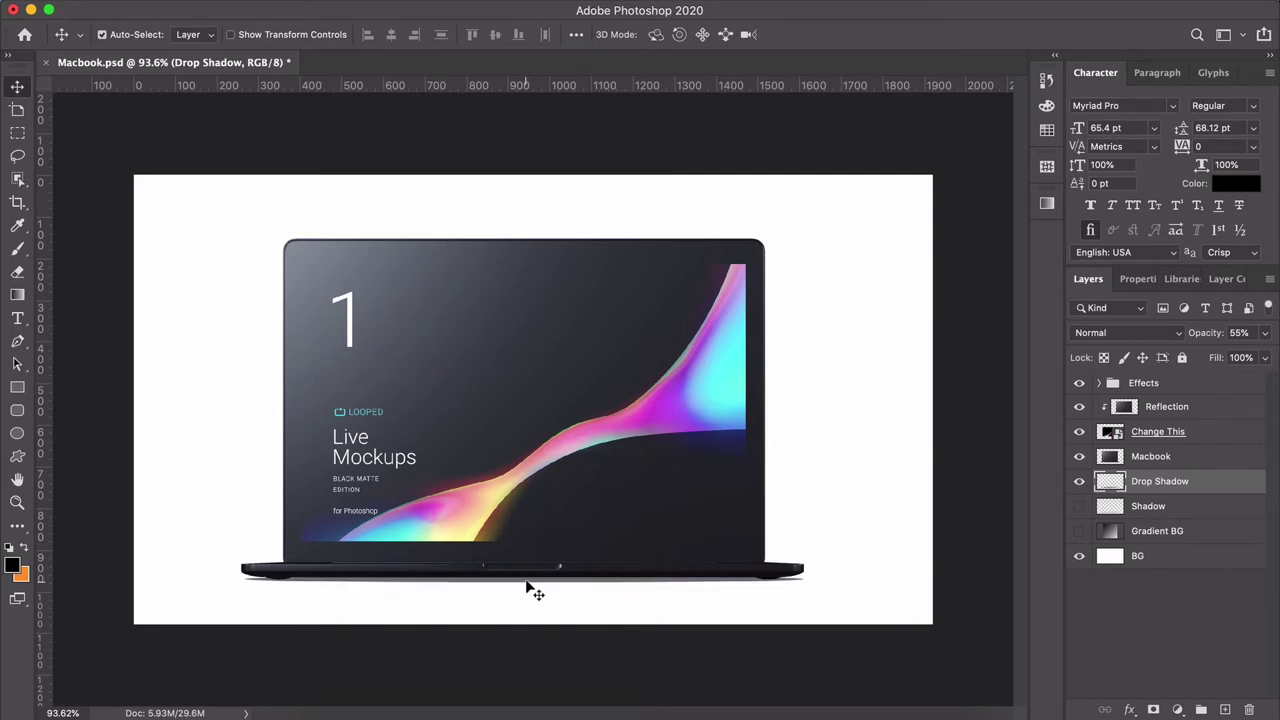
key("Up")
key("Up")
key("Down")
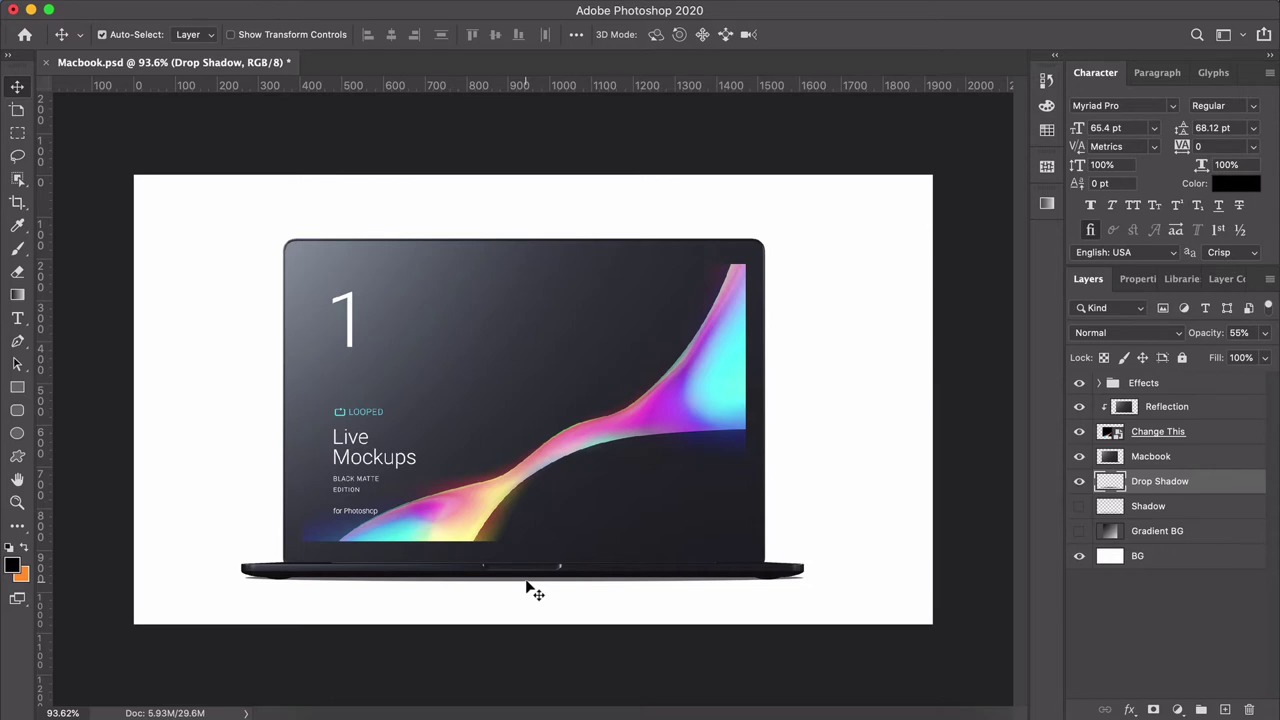
key("6")
key("7")
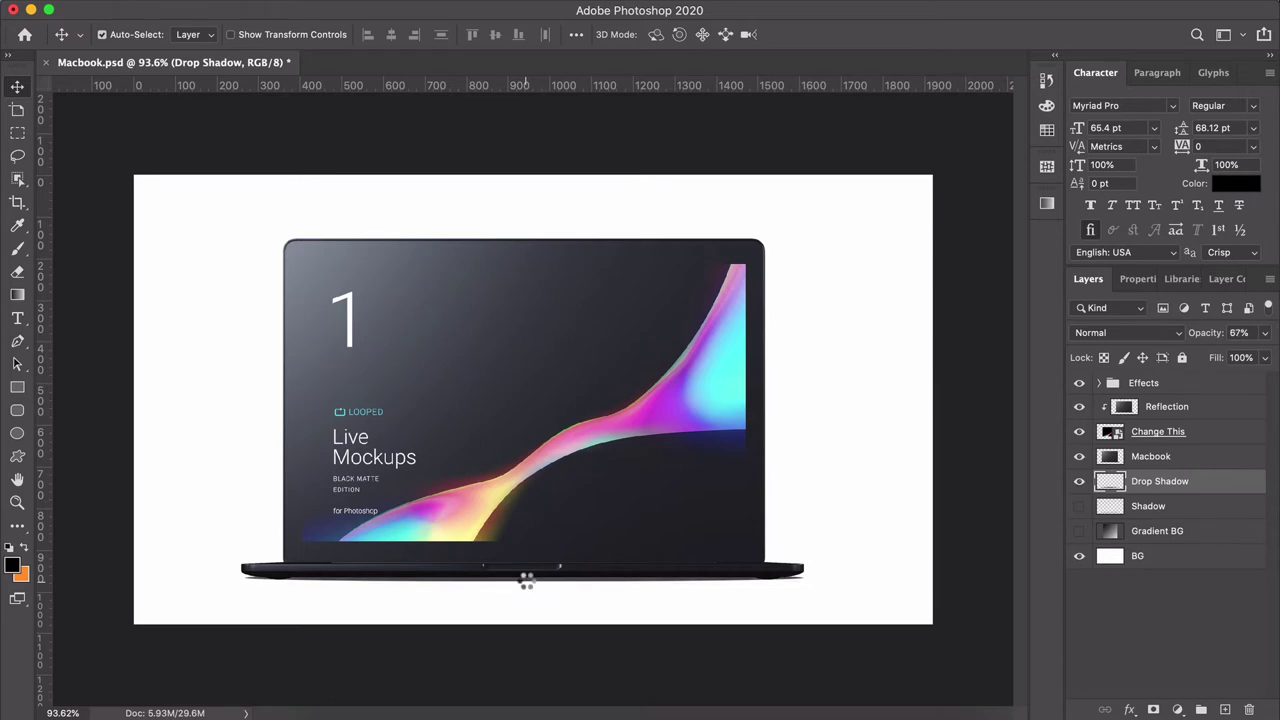
key("8")
key("8")
key("1")
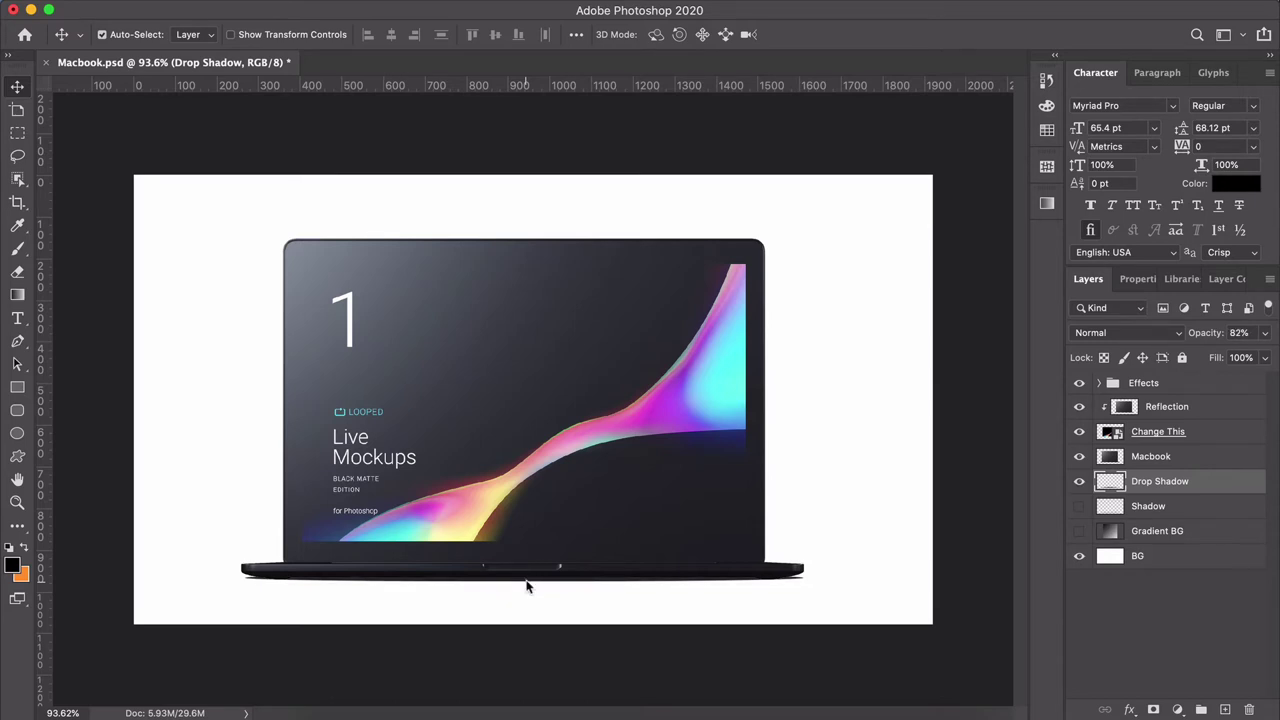
Apply a 1.5 px Gaussian Blur to the Drop Shadow layer and inspect it up close before fitting the canvas
key("ctrl+alt+f")
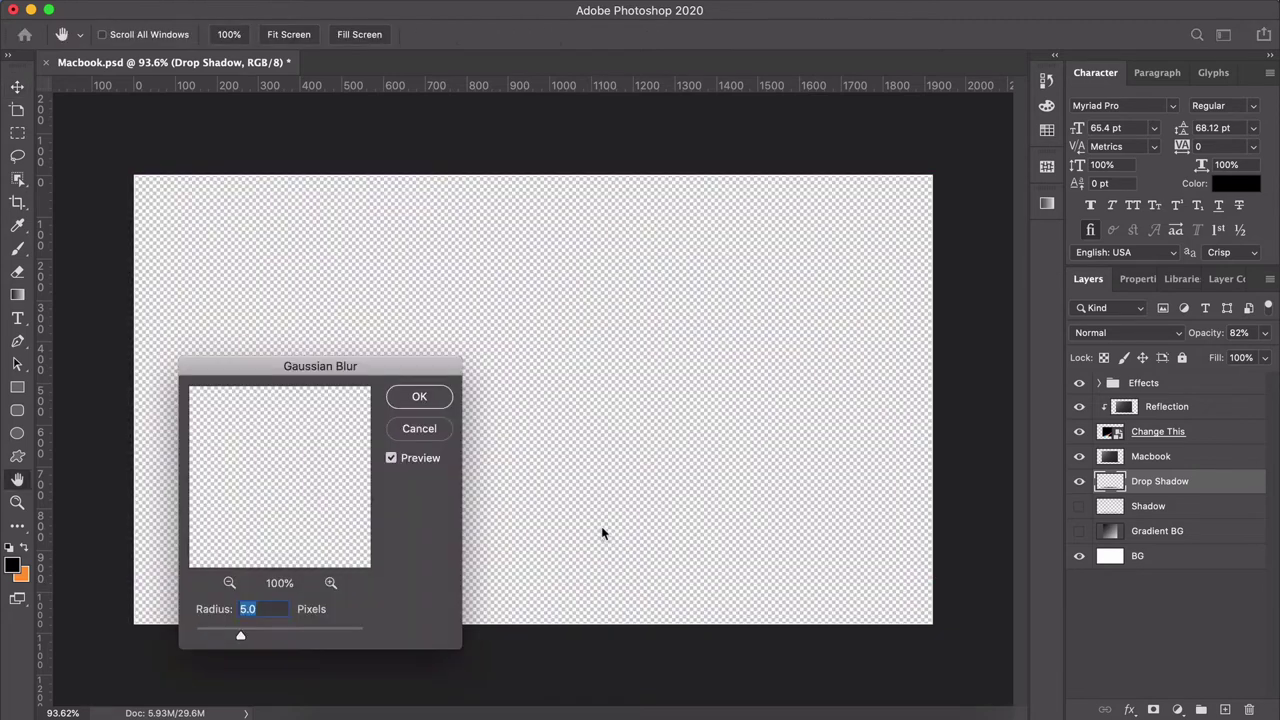
left_click_drag(237, 641, 210, 639)
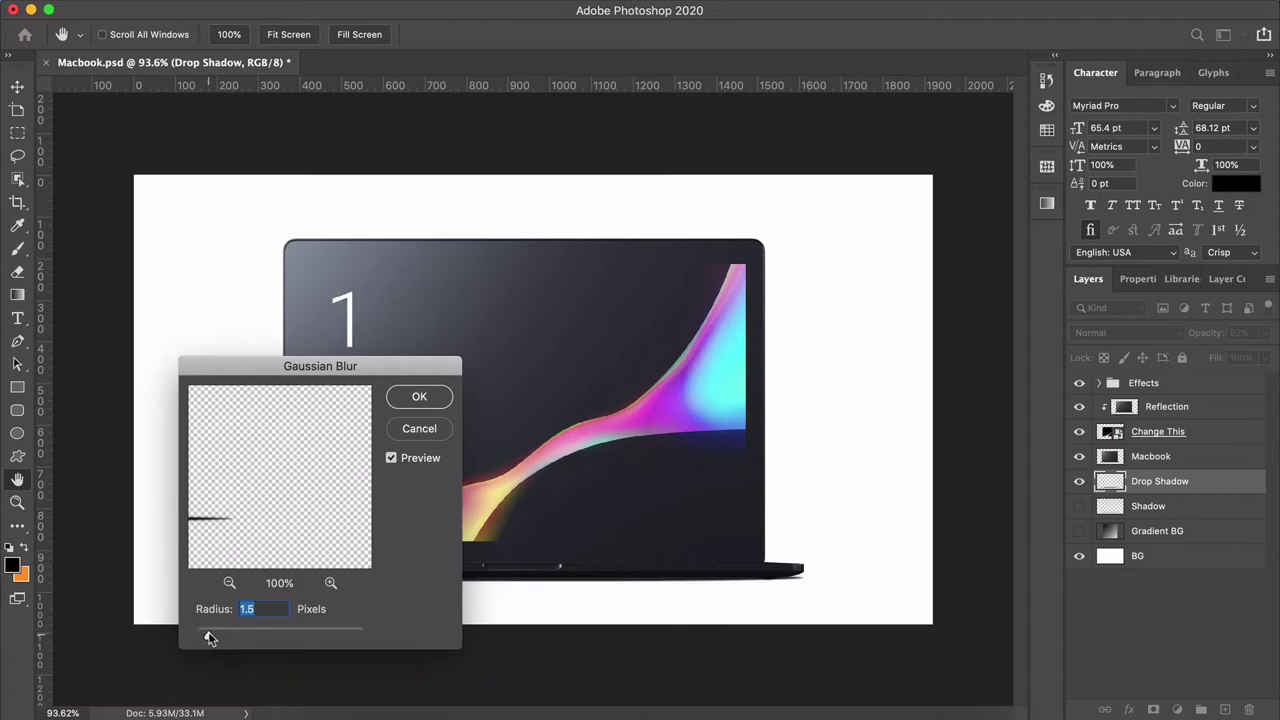
left_click(419, 396)
scroll(327, 594, "up", 5)
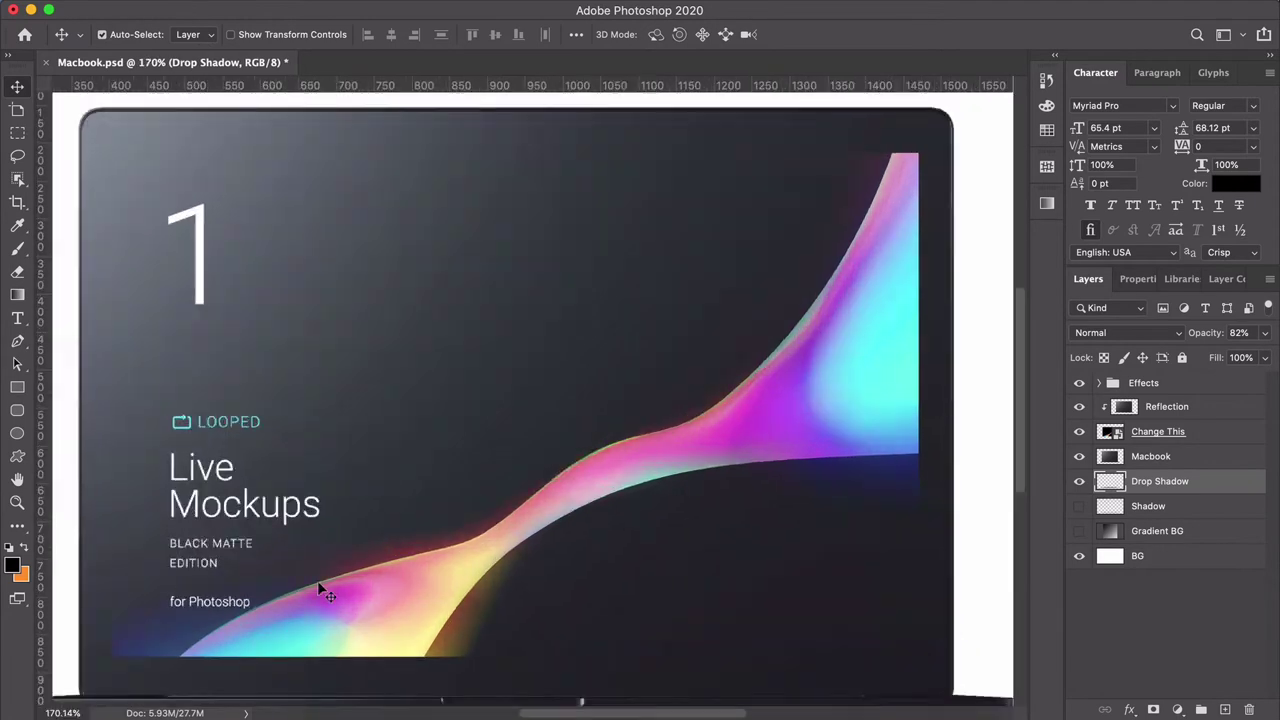
scroll(320, 586, "right", 8)
scroll(320, 586, "down", 2)
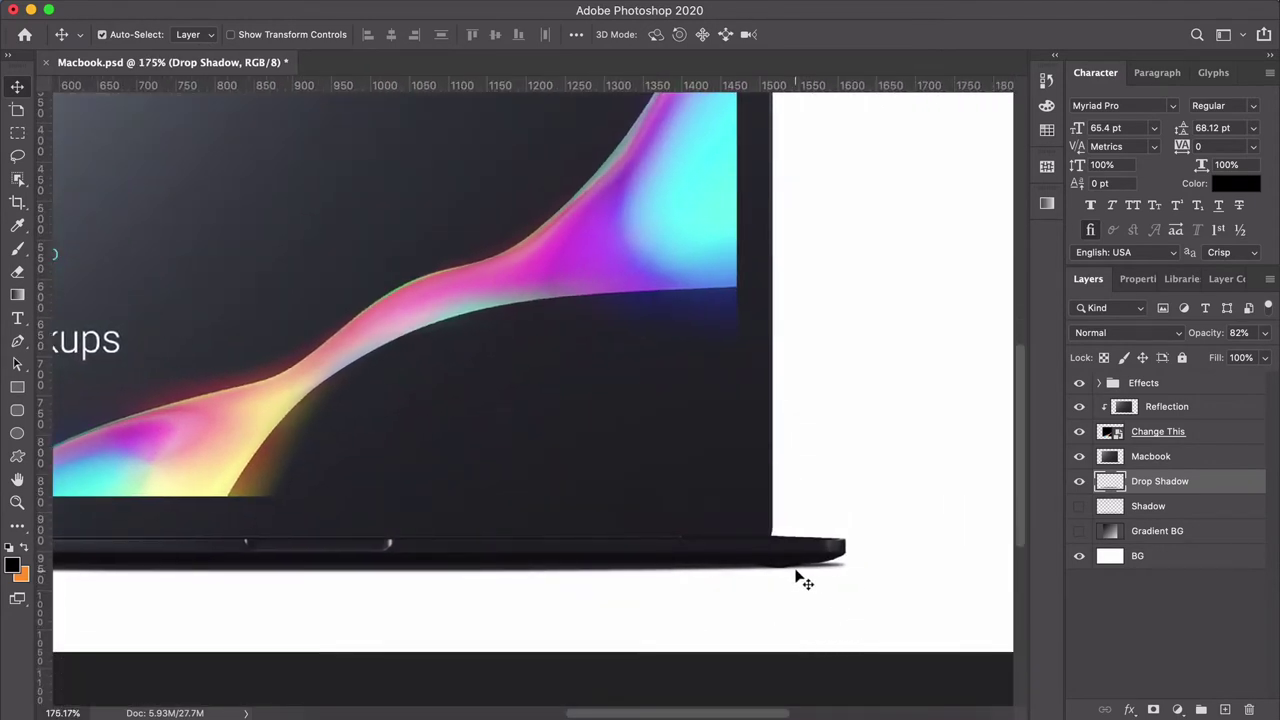
key("super+0")
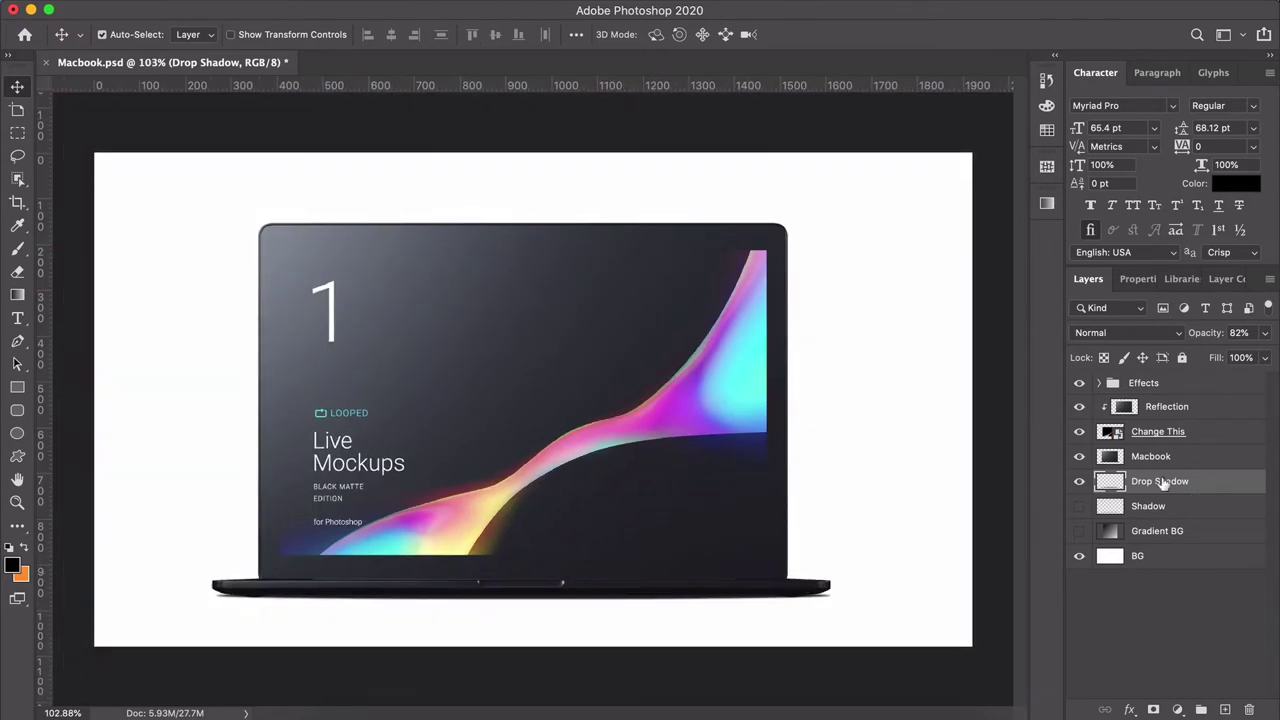
Duplicate Drop Shadow, move the copy lower, stretch it wider, and set its opacity to about 40%
key("super+j")
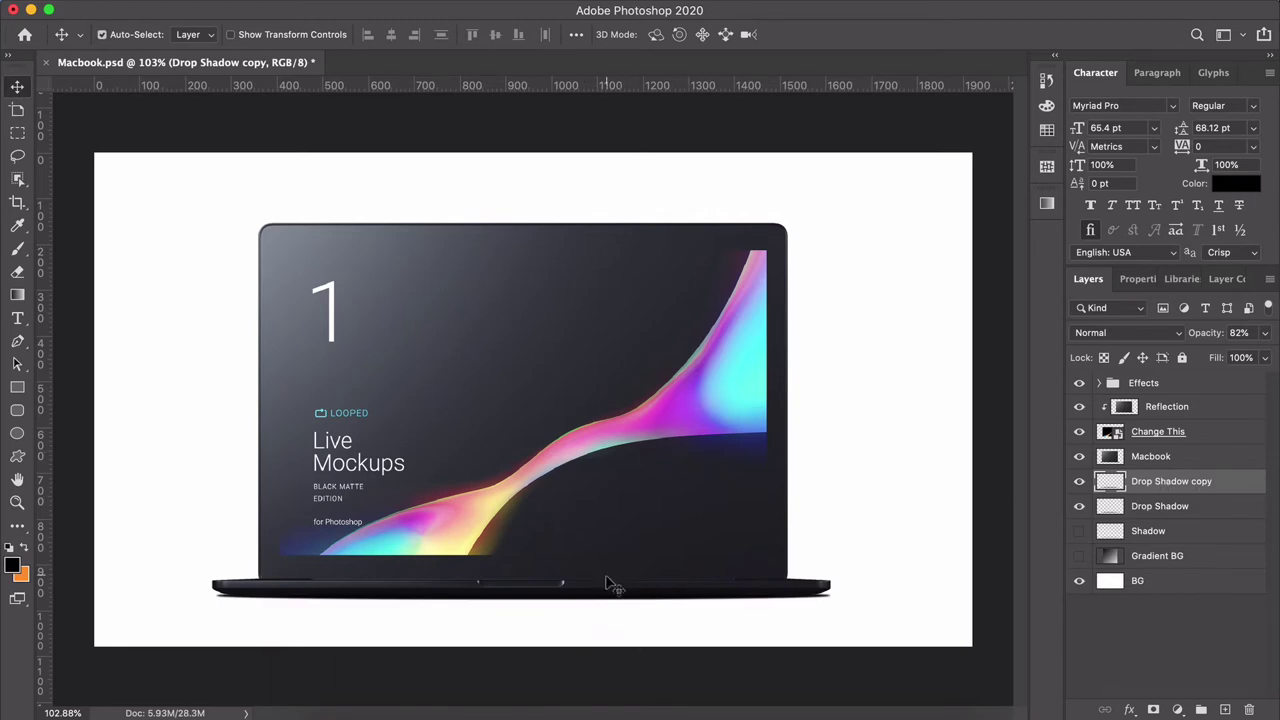
left_click_drag(609, 594, 604, 630)
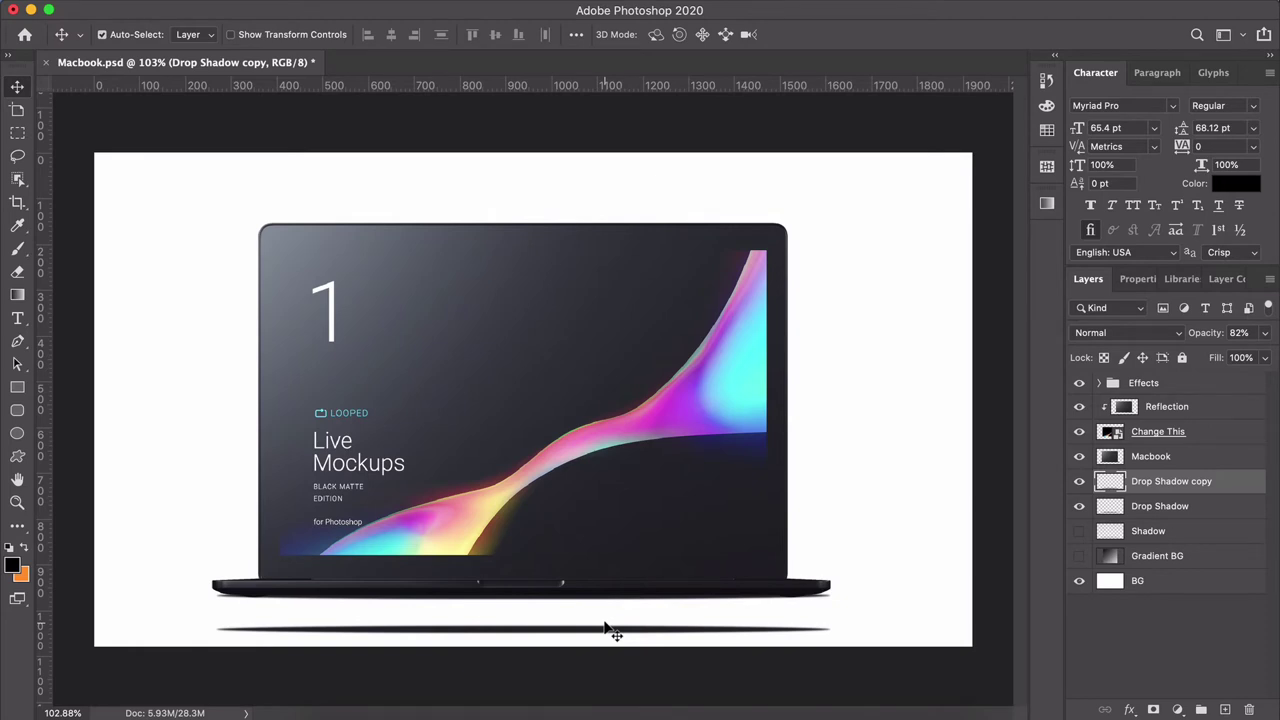
key("super+t")
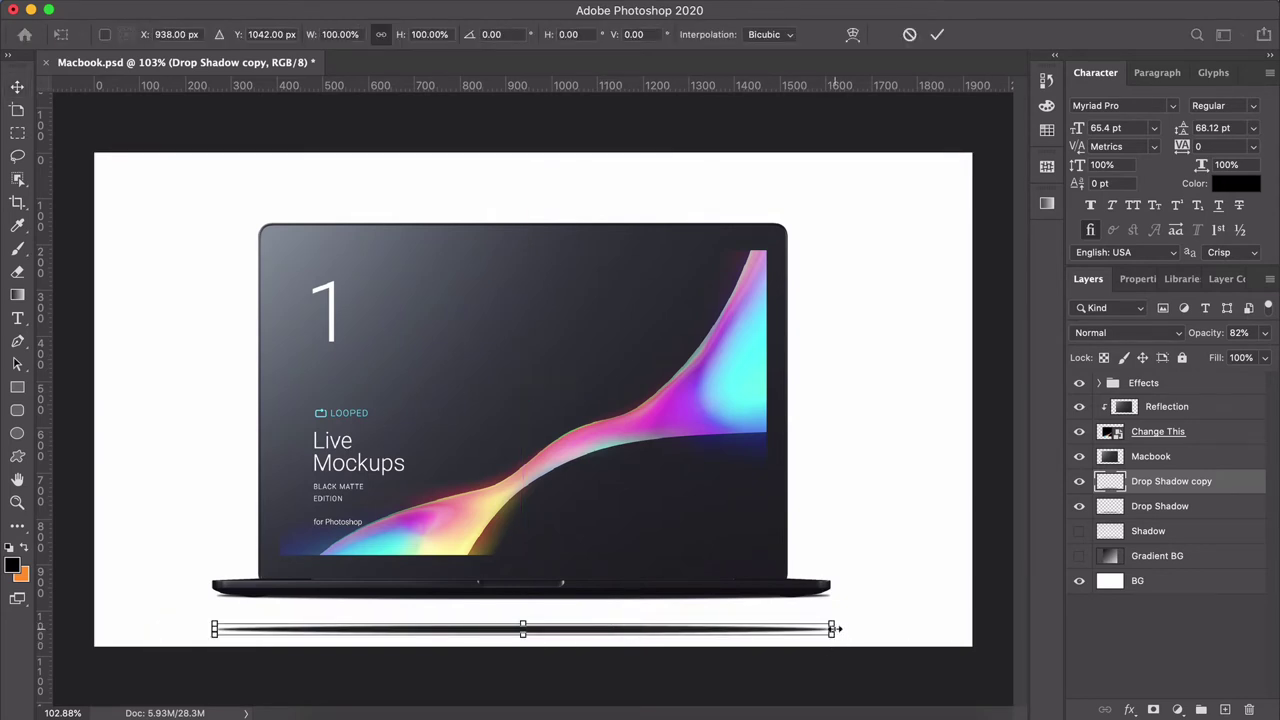
left_click_drag(839, 629, 895, 630)
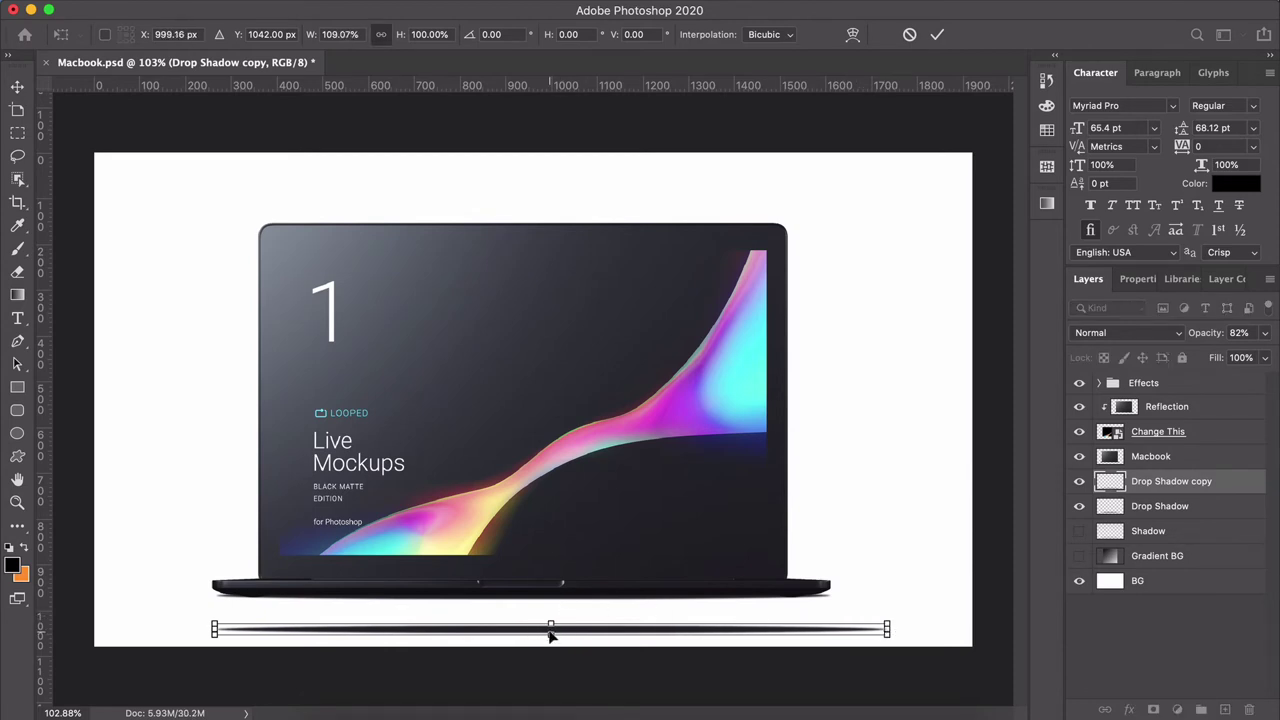
key("Return")
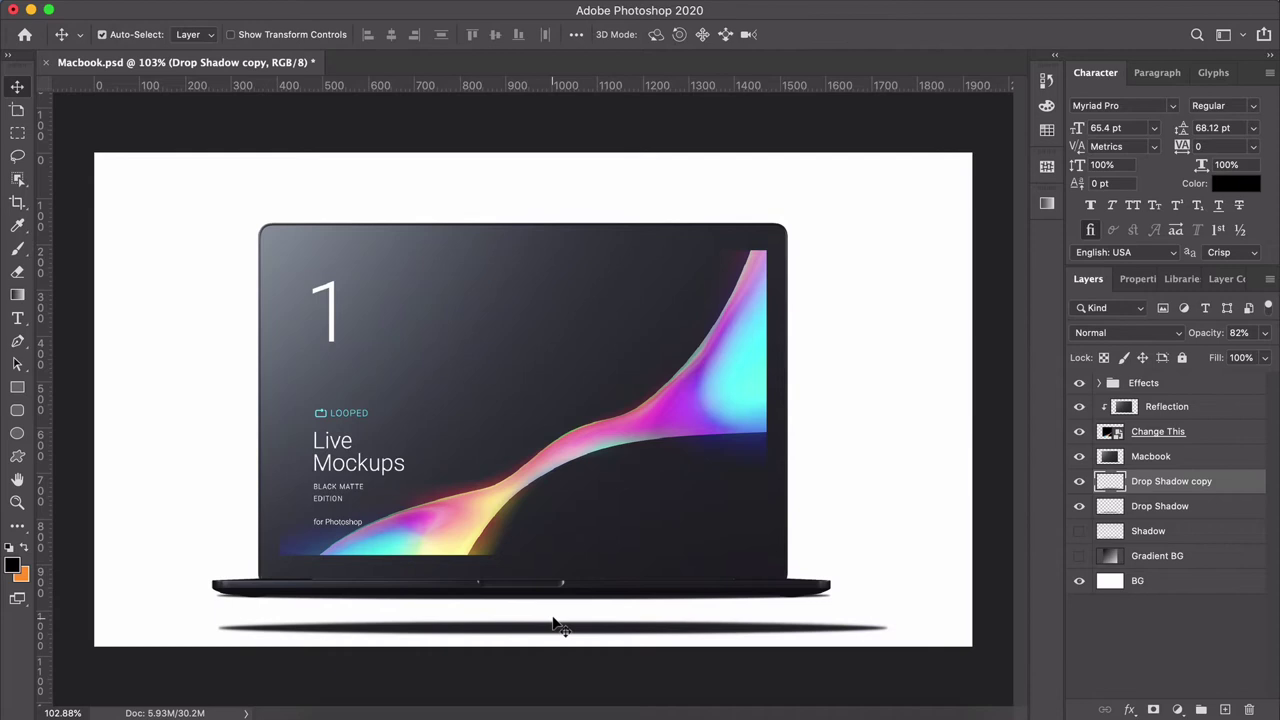
left_click(1266, 334)
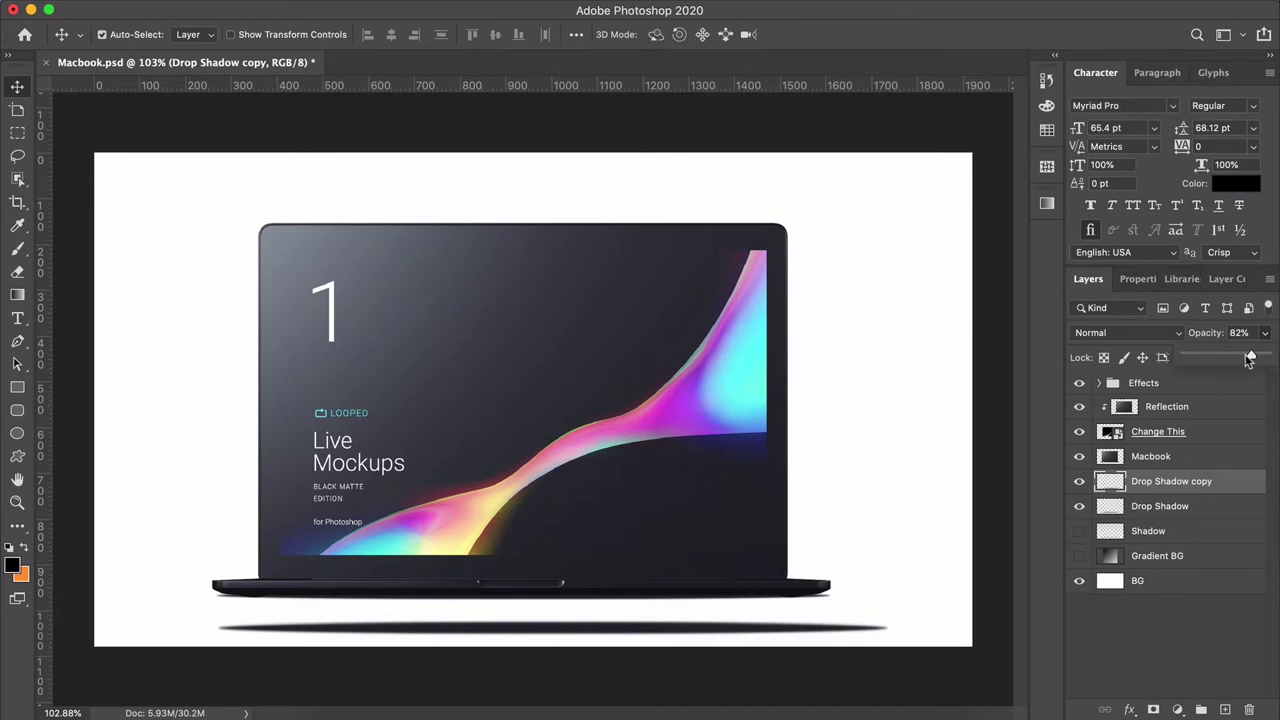
left_click_drag(1253, 358, 1218, 360)
Blur the Drop Shadow copy with a 10 px Gaussian Blur radius
key("ctrl+alt+f")
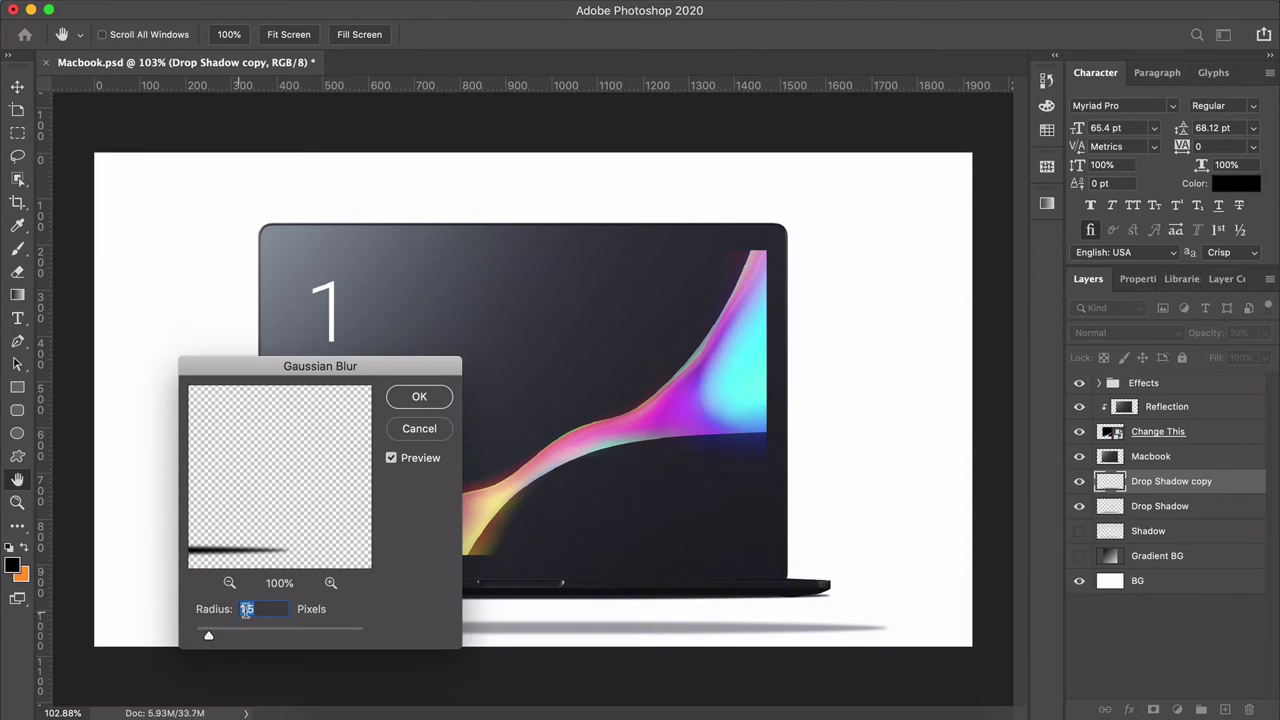
left_click_drag(208, 640, 262, 640)
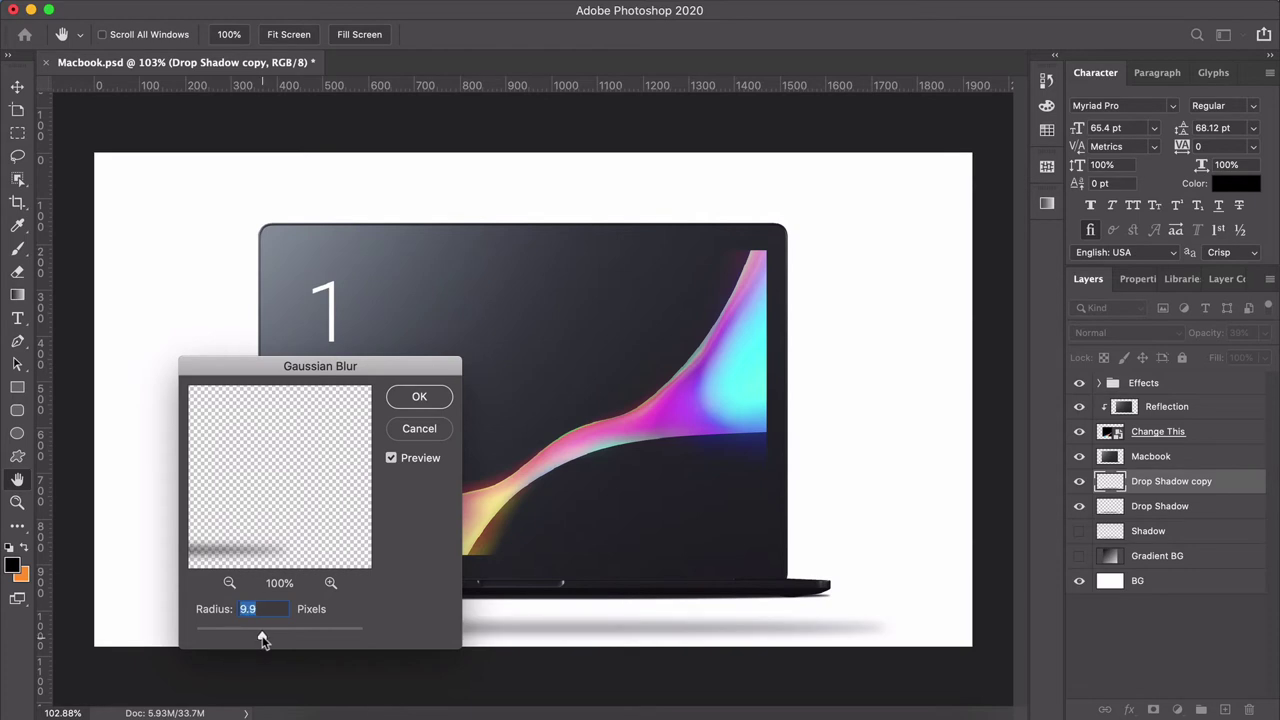
type("10")
key("Return")
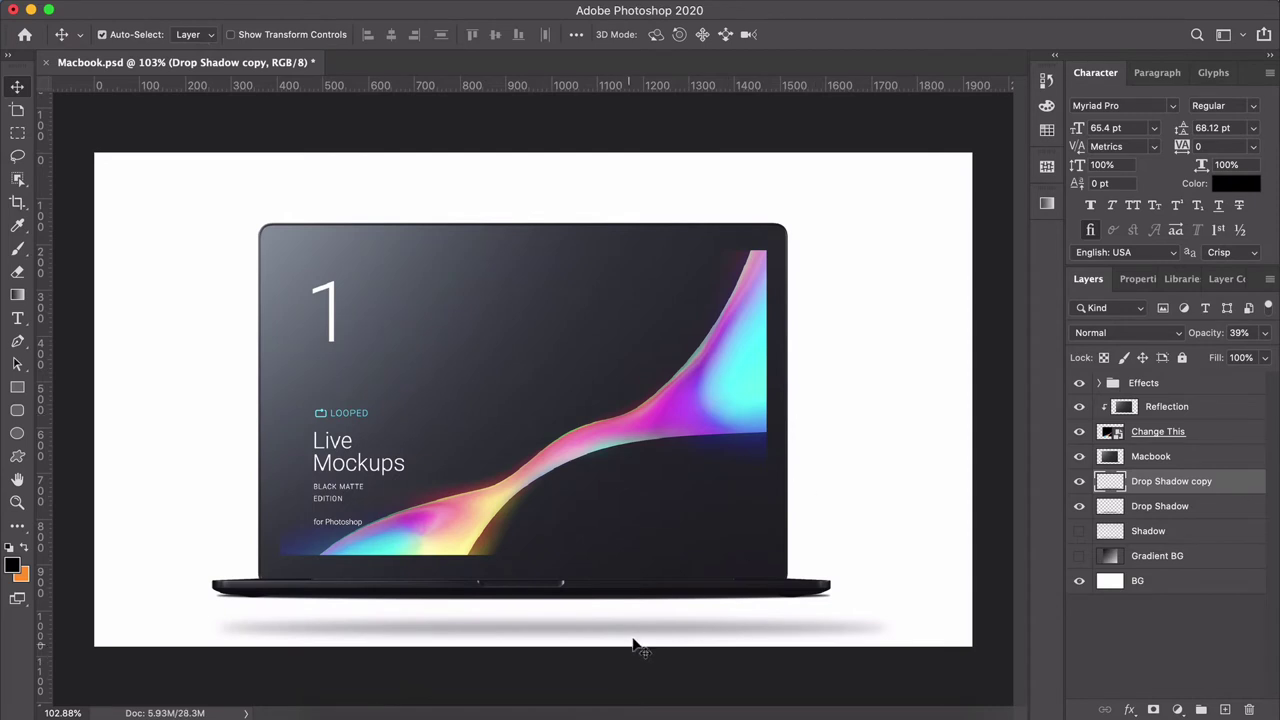
Move the blurred copy up under the laptop, narrow it from the right, and shift it right
left_click_drag(645, 637, 608, 606)
key("ctrl+t")
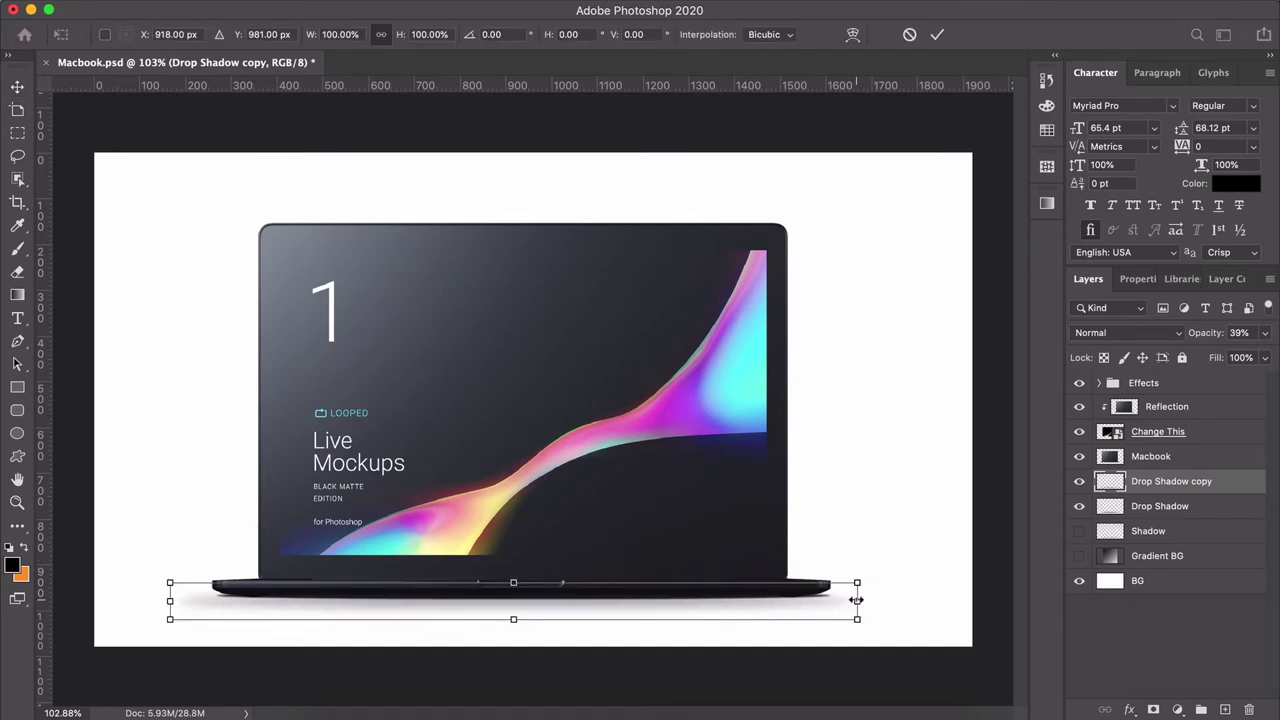
left_click_drag(856, 600, 817, 600)
key("Return")
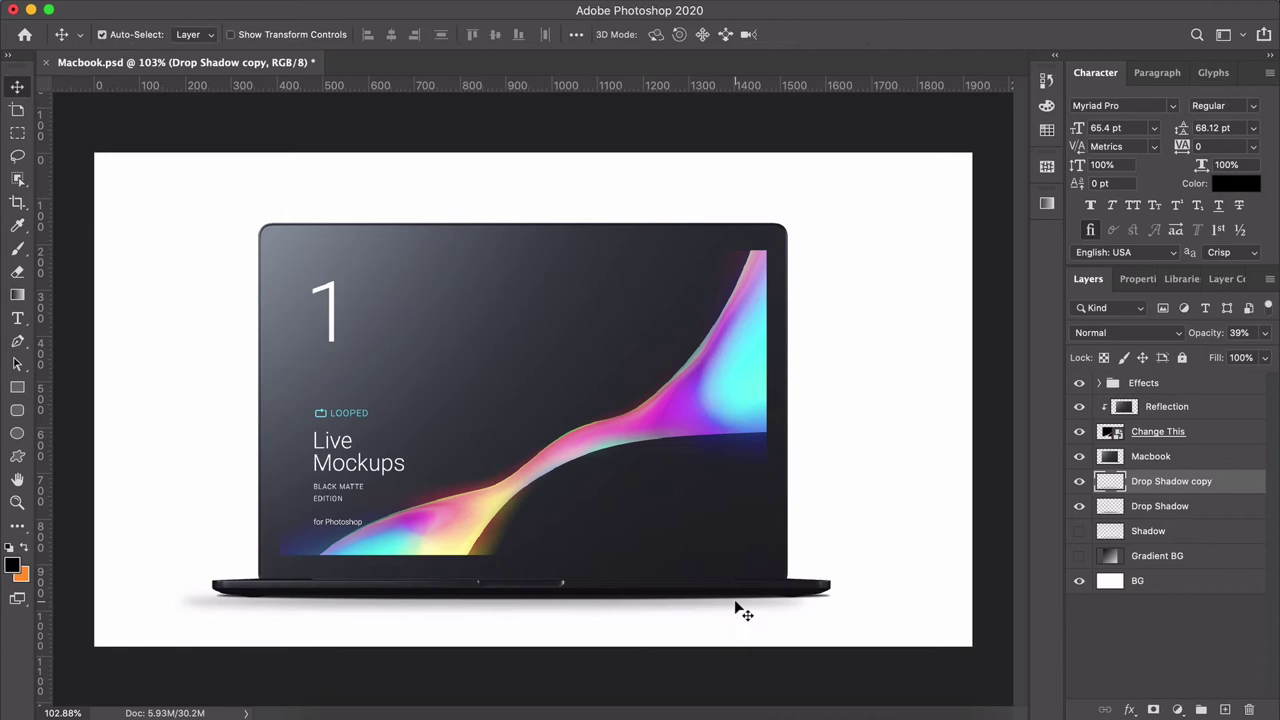
left_click_drag(736, 603, 777, 608)
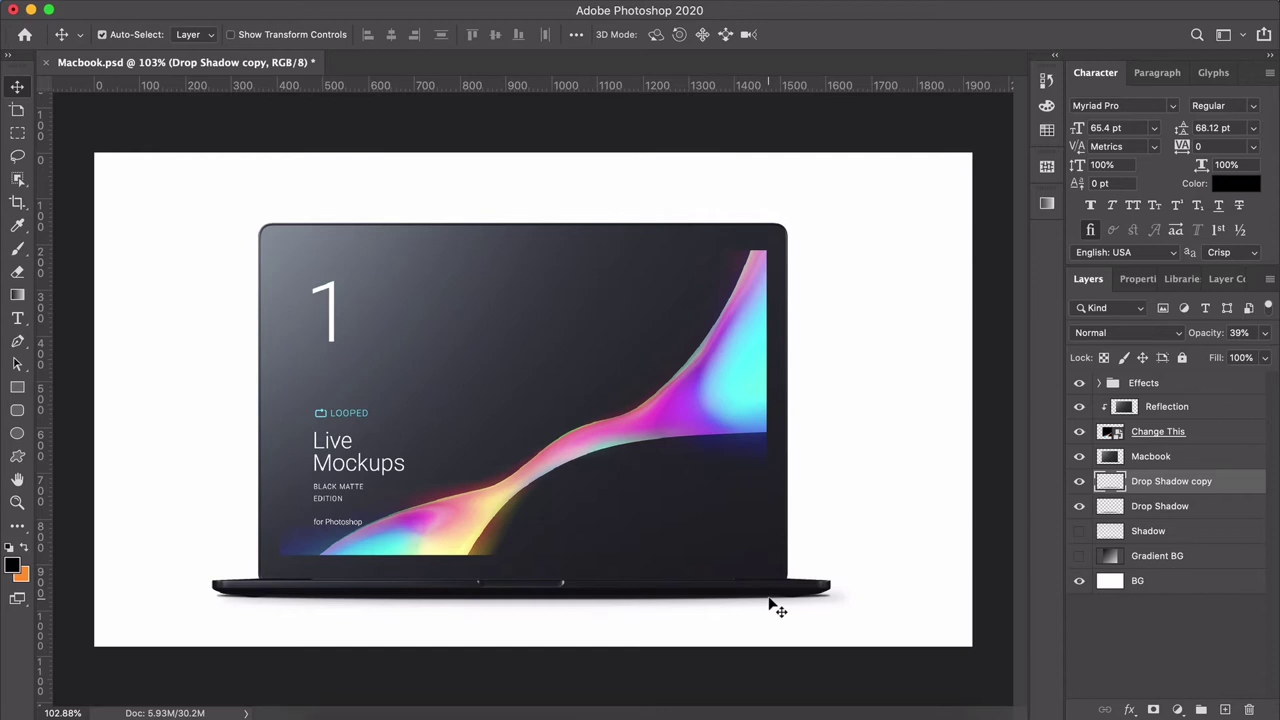
Zoom into the laptop's bottom-right corner, drag the soft shadow copy slightly lower, then zoom out
scroll(815, 595, "up", 5)
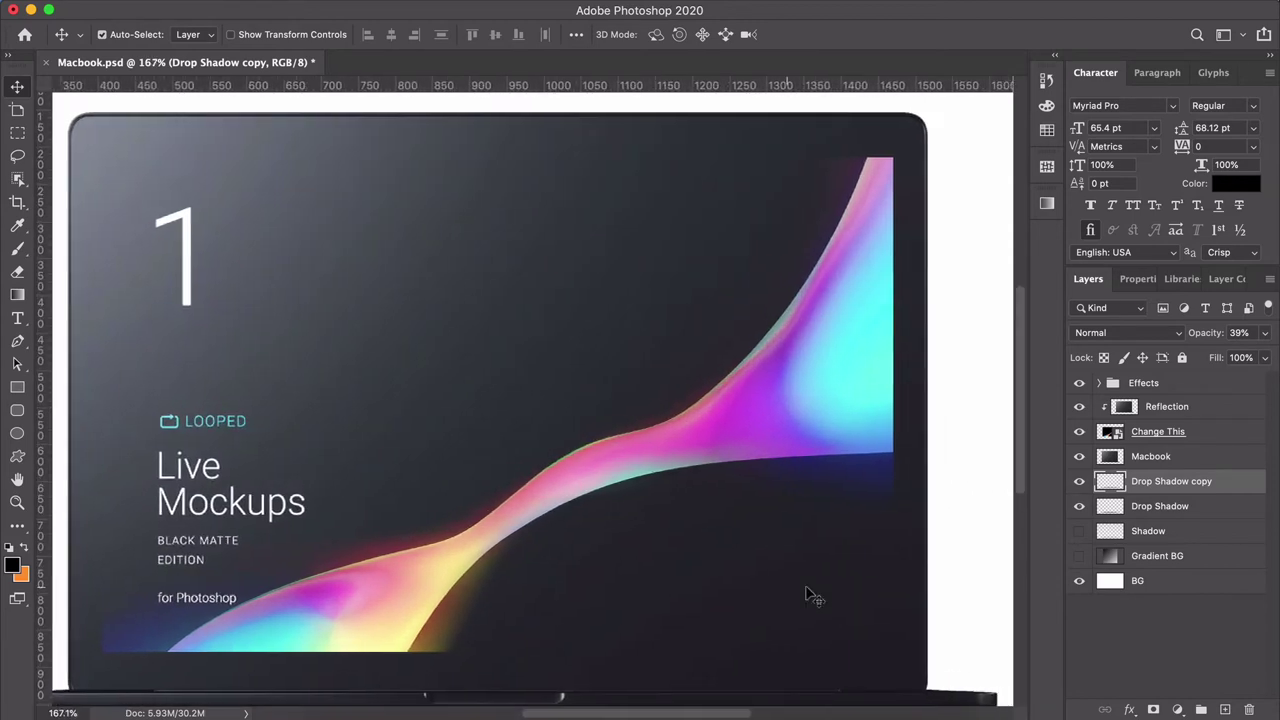
scroll(815, 595, "down", 5)
scroll(815, 595, "right", 5)
scroll(815, 595, "up", 3)
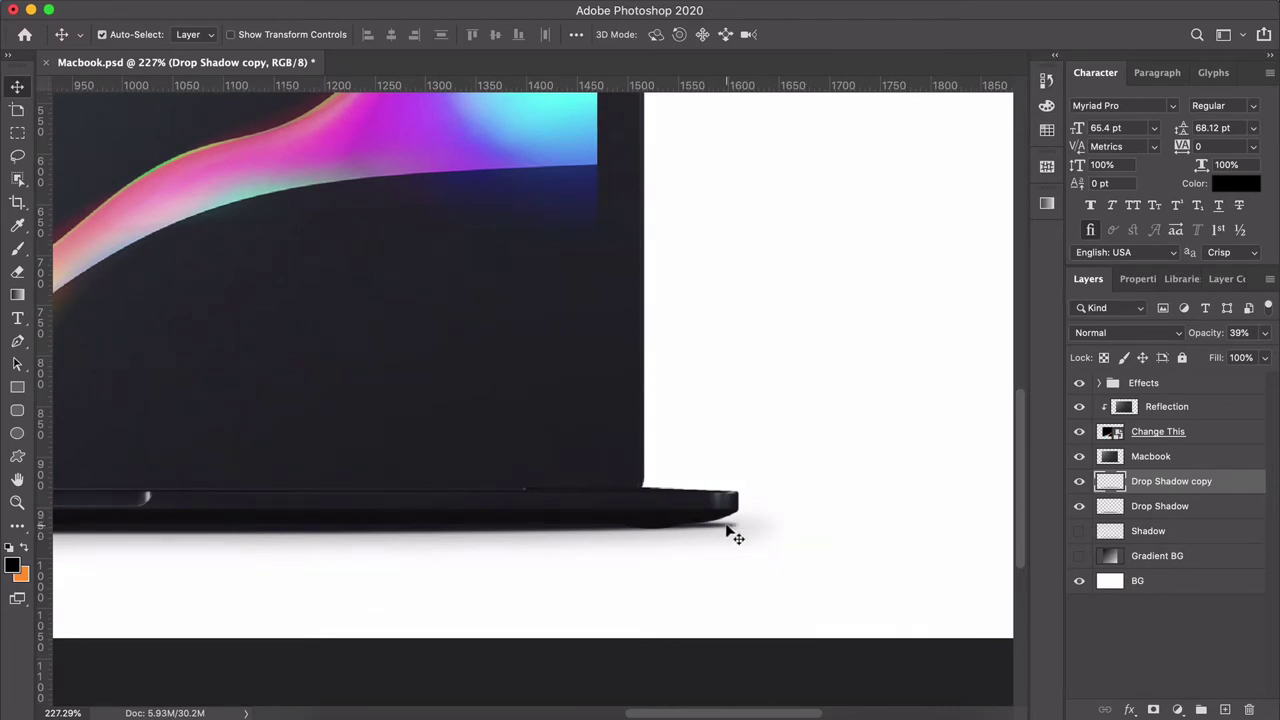
mouse_move(740, 534)
left_mouse_down()
mouse_move(742, 569)
mouse_move(723, 534)
left_mouse_up()
key("super+minus")
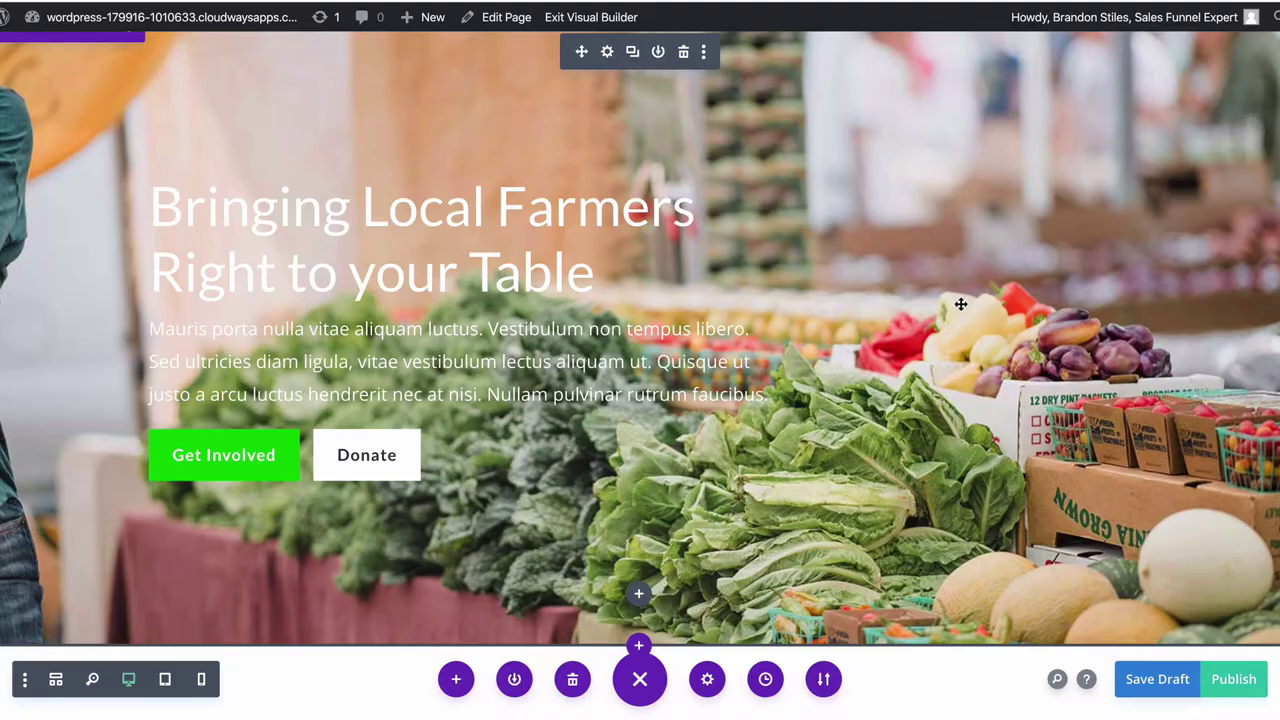
Scroll the Divi page to the hero headed 'Bringing Local Farmers Right to your Table'
scroll(1005, 366, "up", 5)
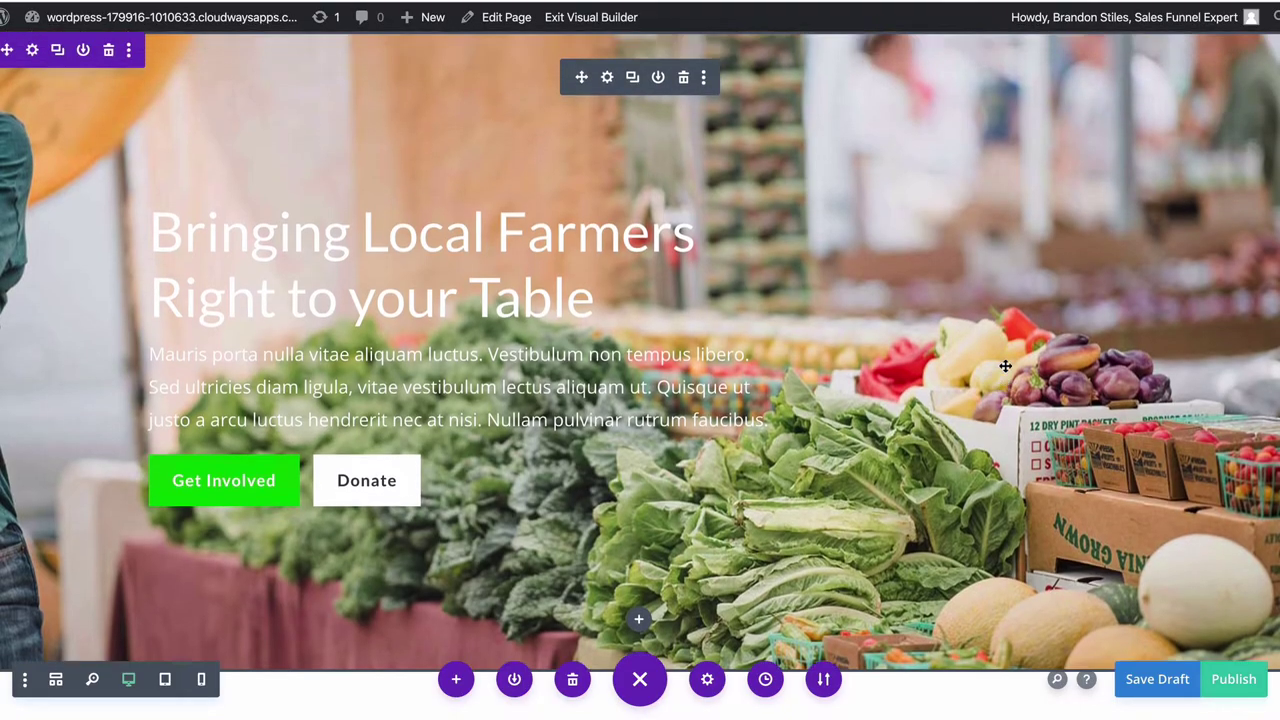
scroll(1005, 366, "down", 5)
scroll(1003, 366, "up", 2)
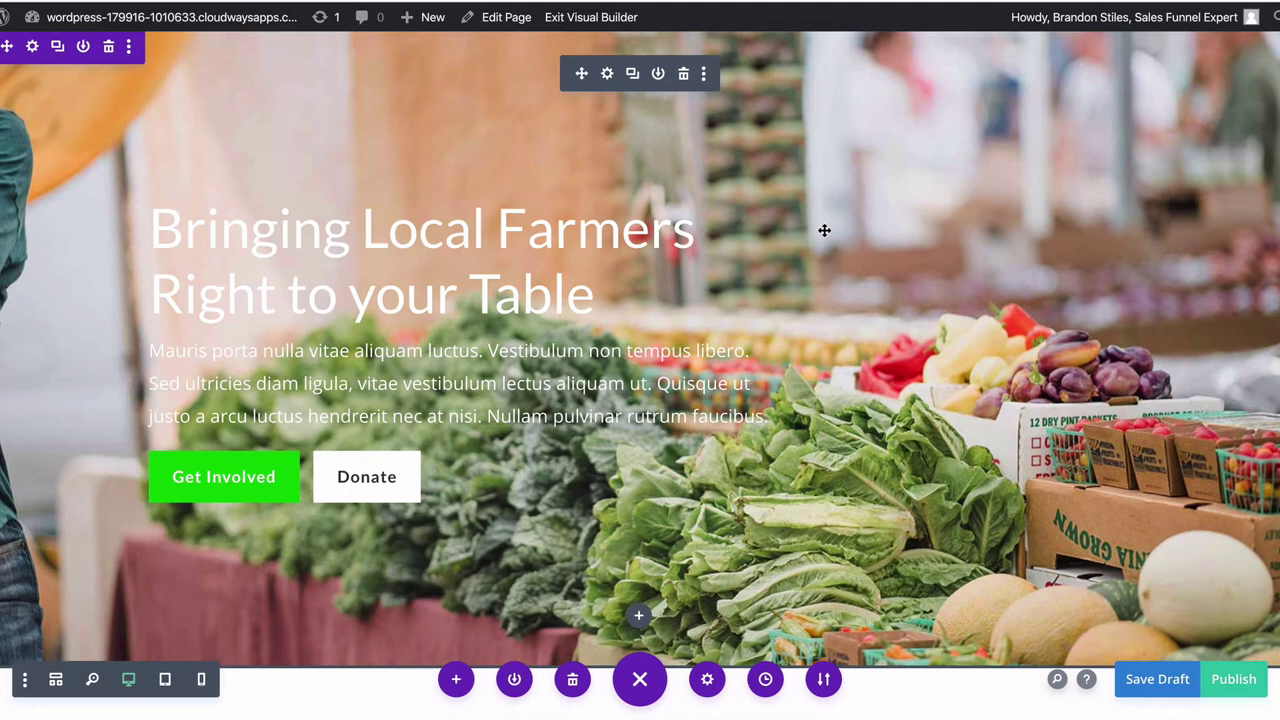
scroll(385, 293, "up", 2)
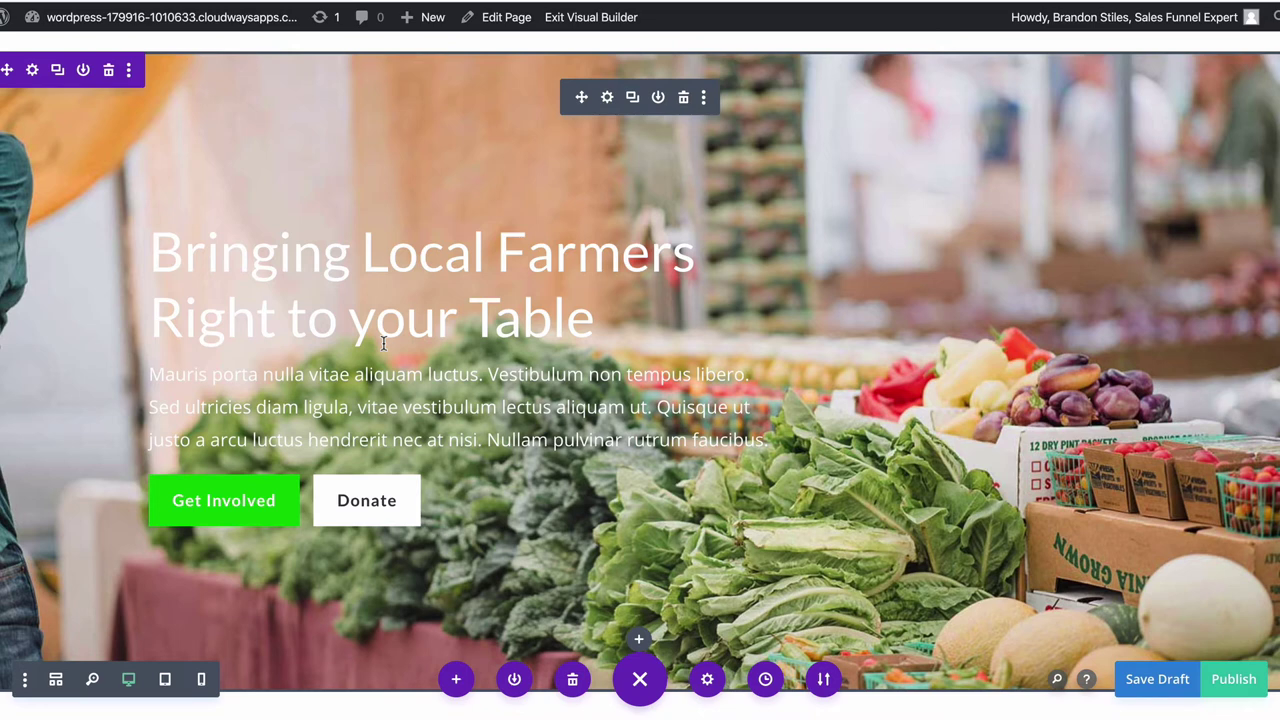
Add a background gradient to the Fullwidth Header over its farmers-market photo
left_click(606, 97)
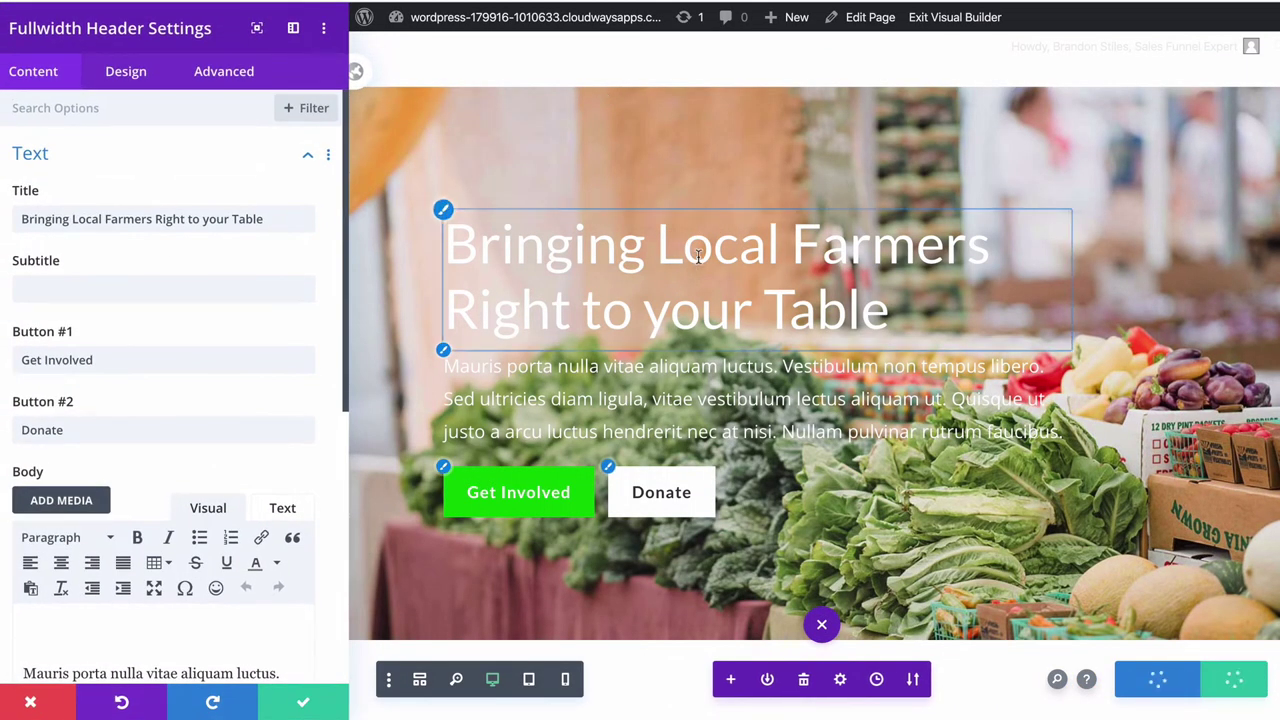
scroll(227, 339, "down", 1)
scroll(227, 339, "down", 2)
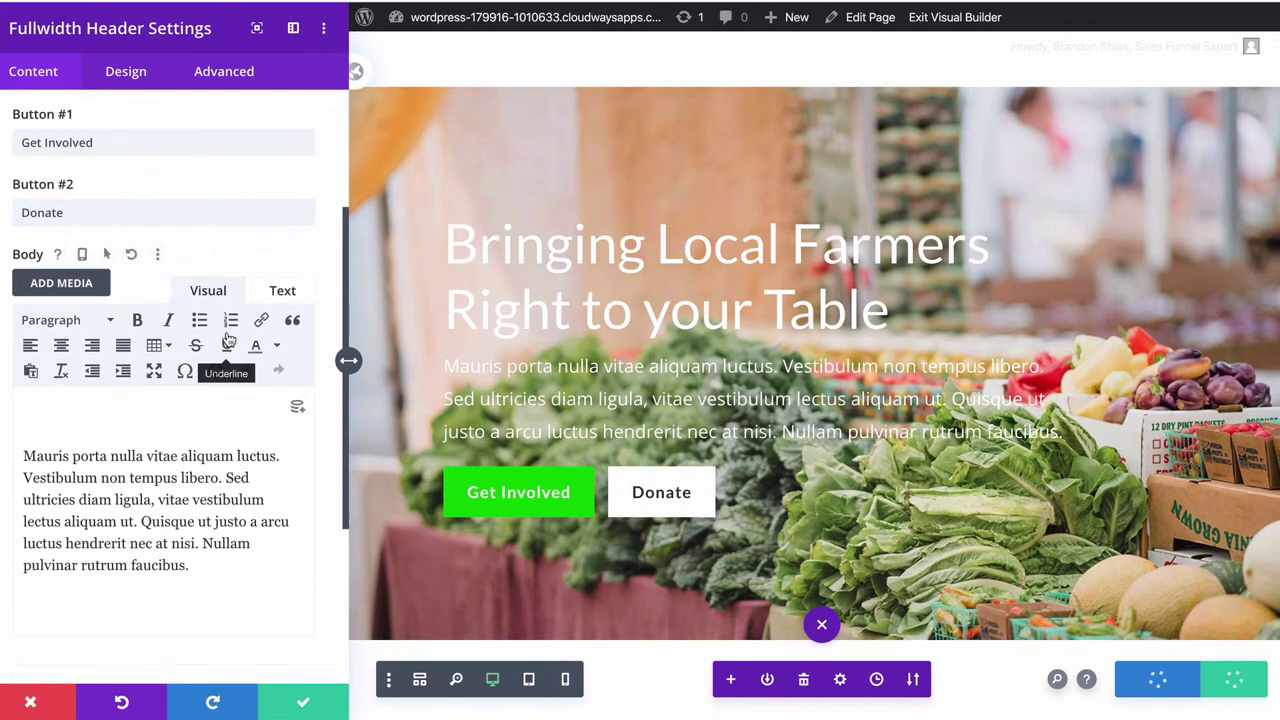
scroll(227, 332, "down", 3)
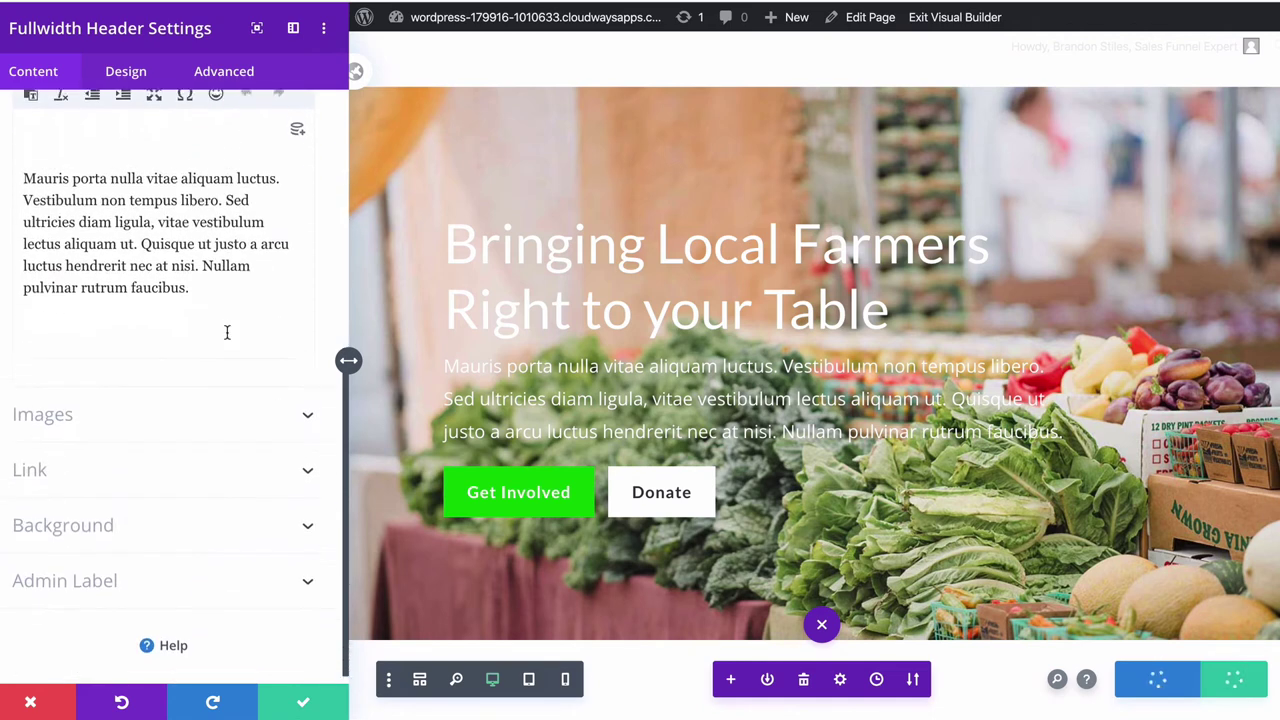
left_click(129, 520)
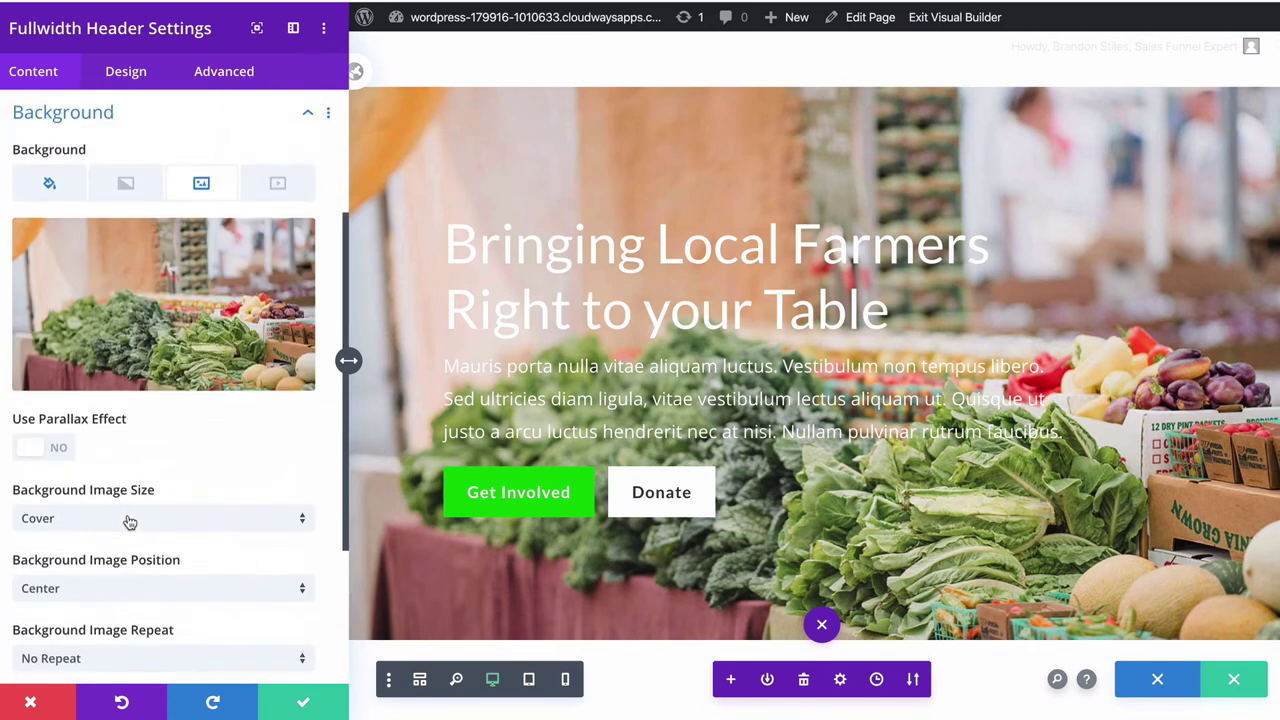
left_click(124, 193)
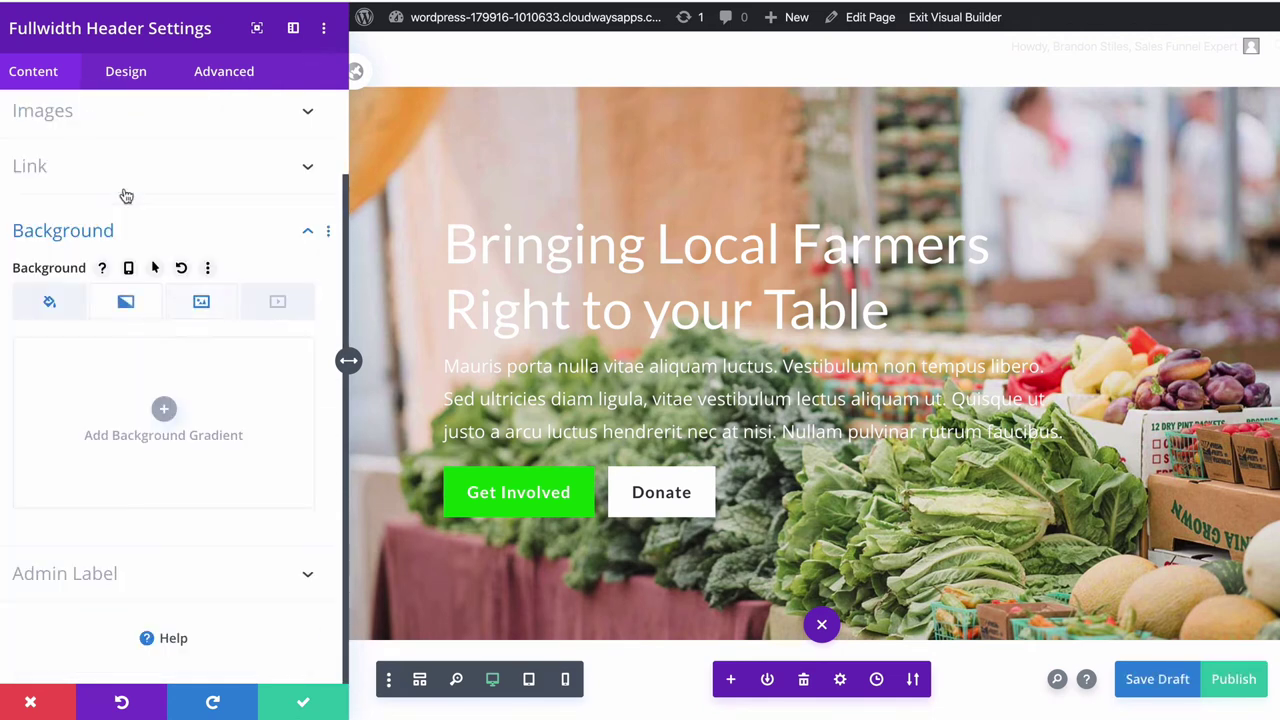
left_click(157, 423)
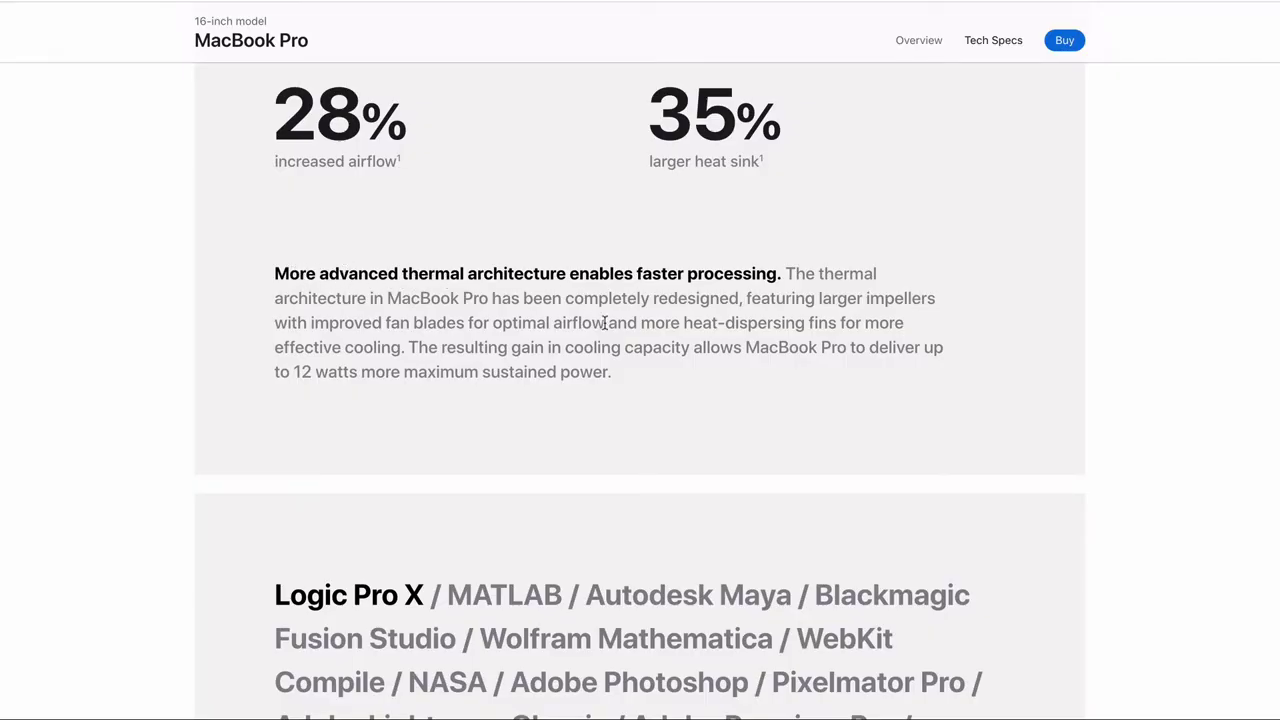
left_click_drag(606, 375, 797, 278)
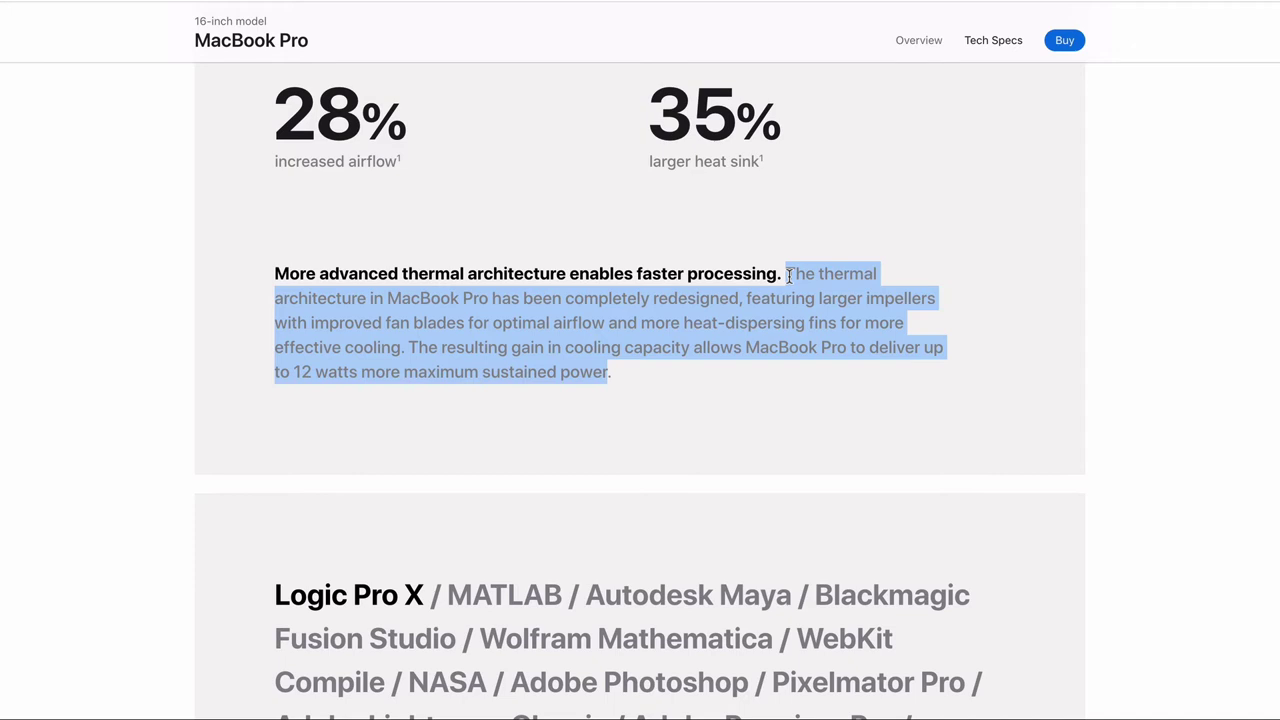
left_click(151, 282)
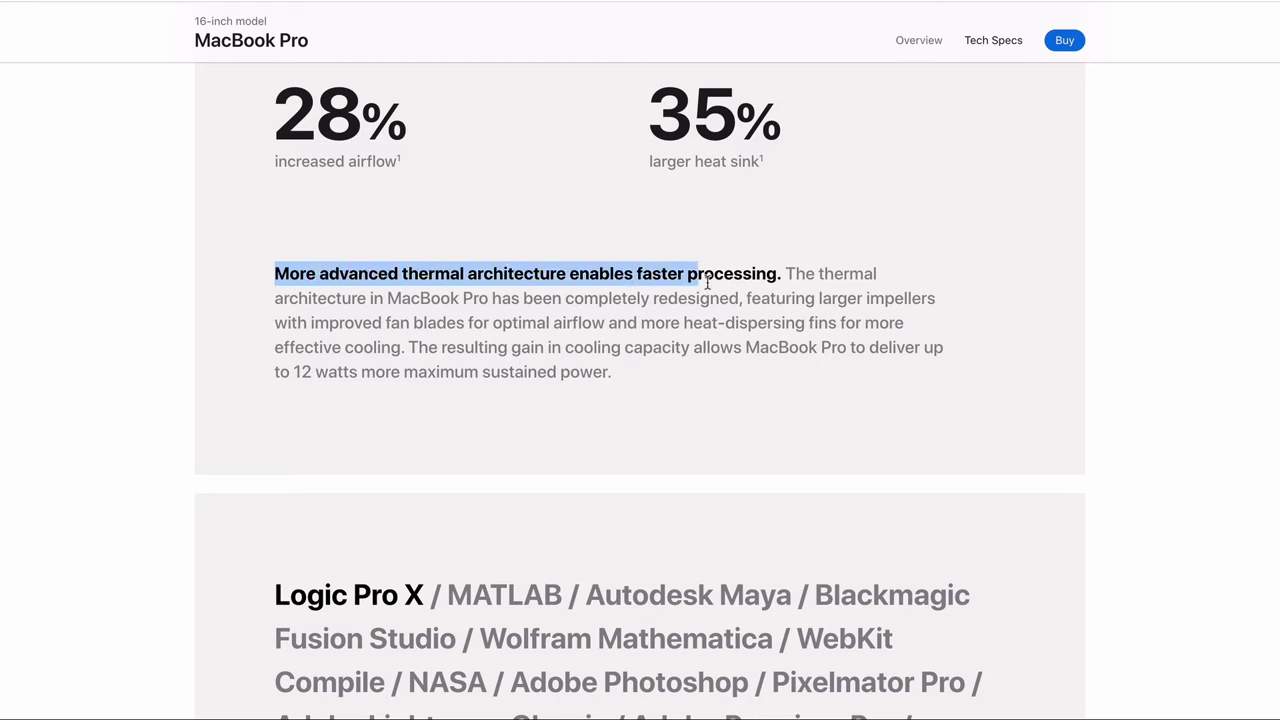
left_click_drag(707, 283, 793, 377)
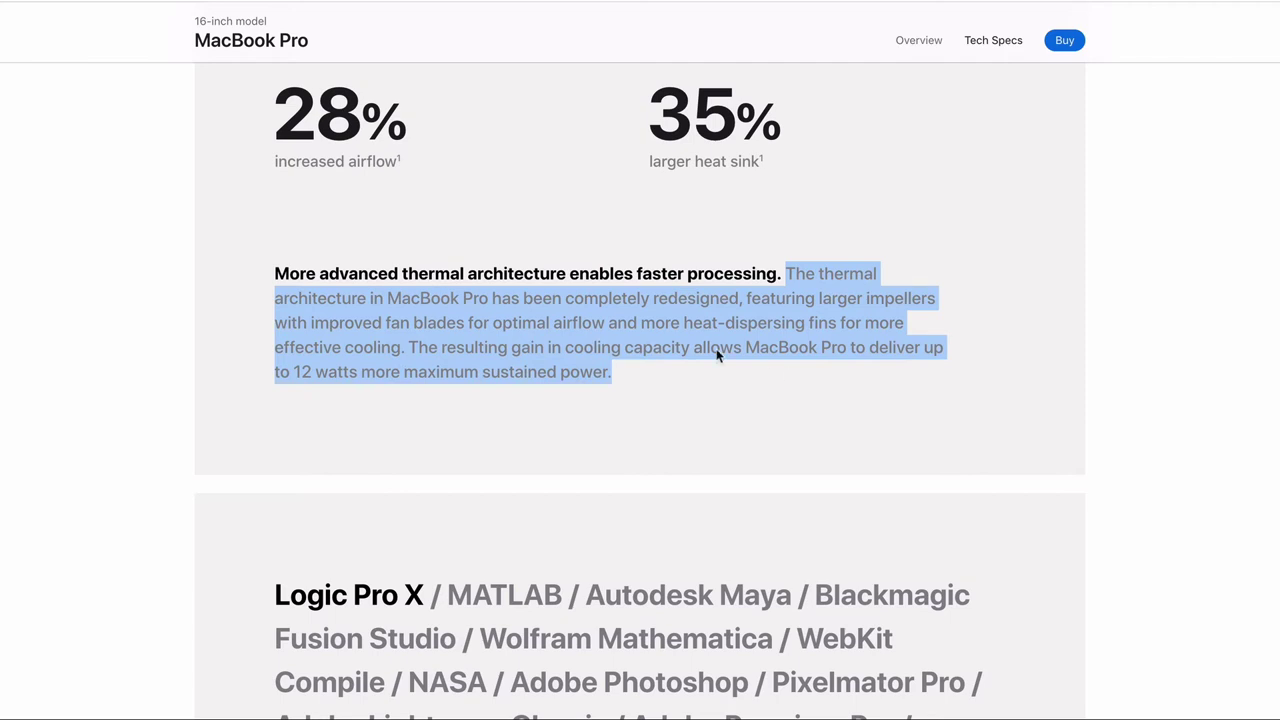
triple_click(585, 274)
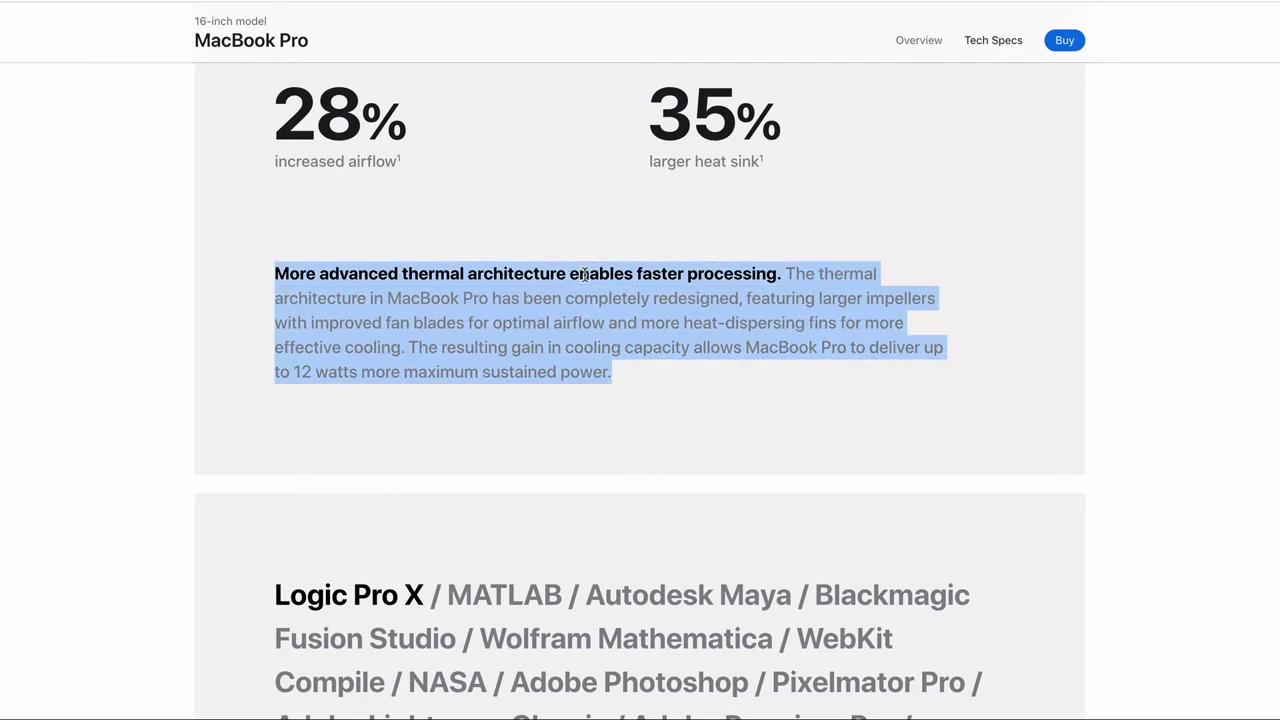
left_click(750, 274)
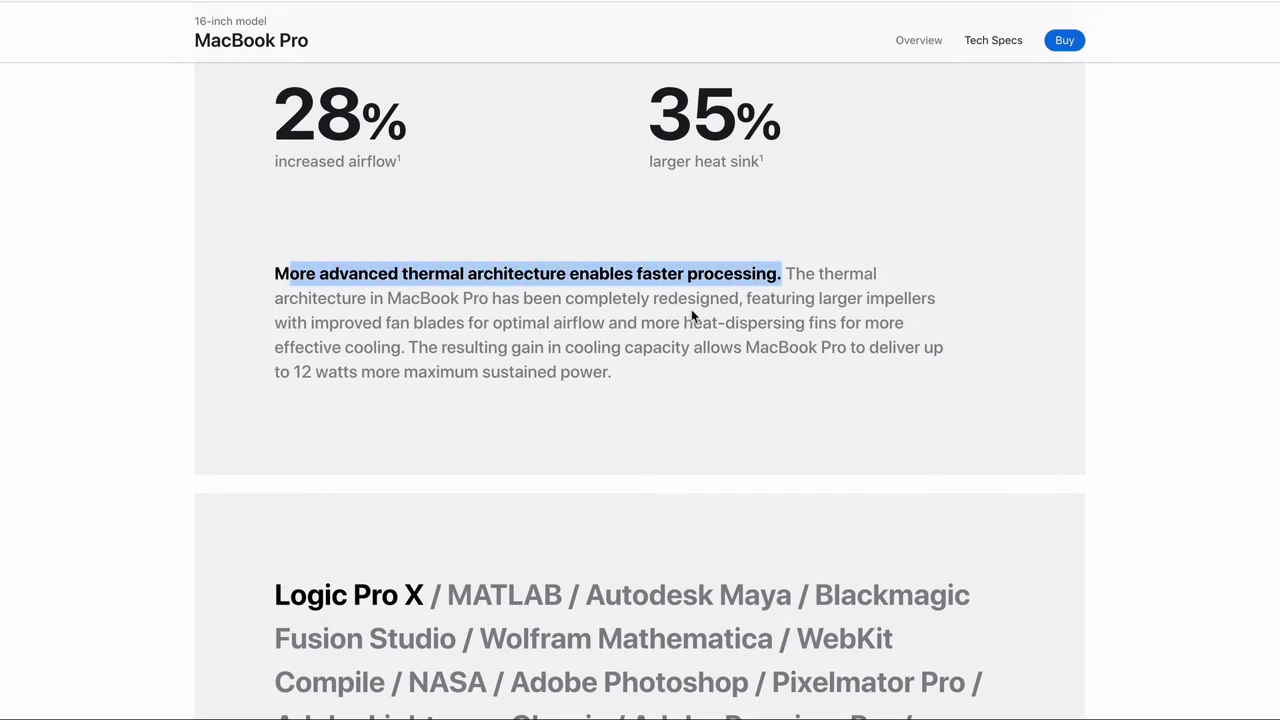
left_click(788, 273)
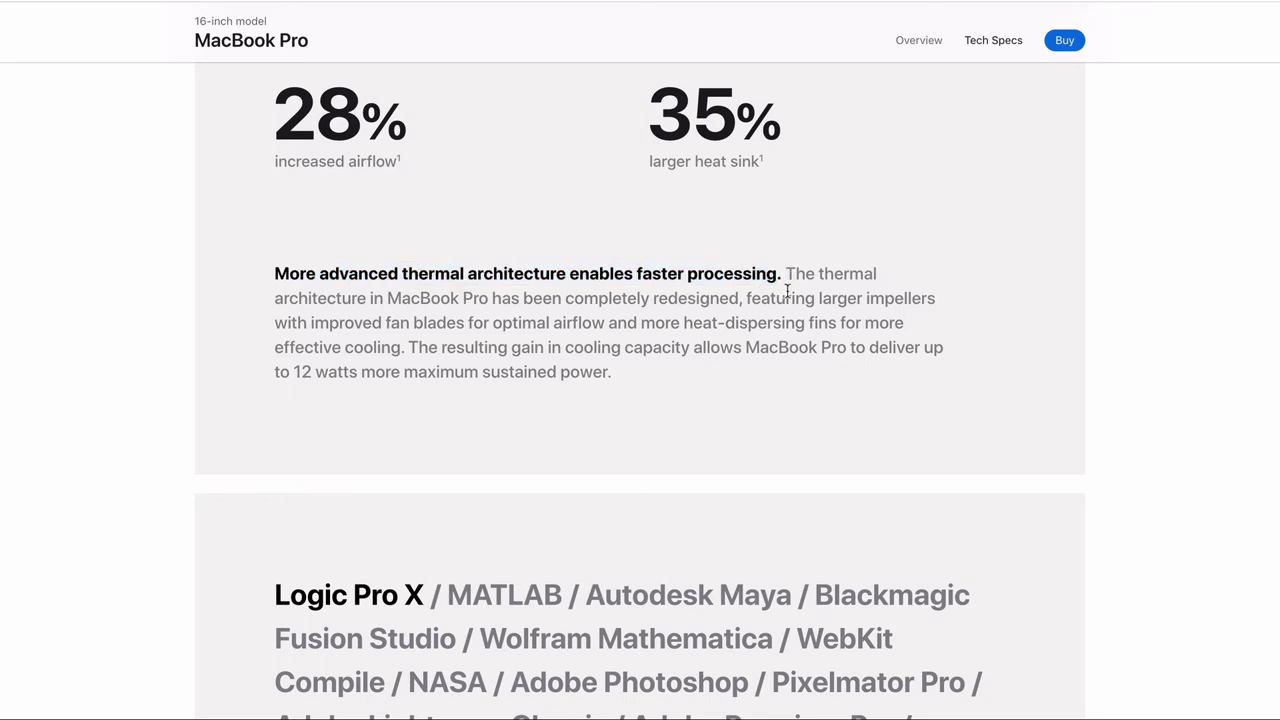
left_click_drag(787, 290, 792, 369)
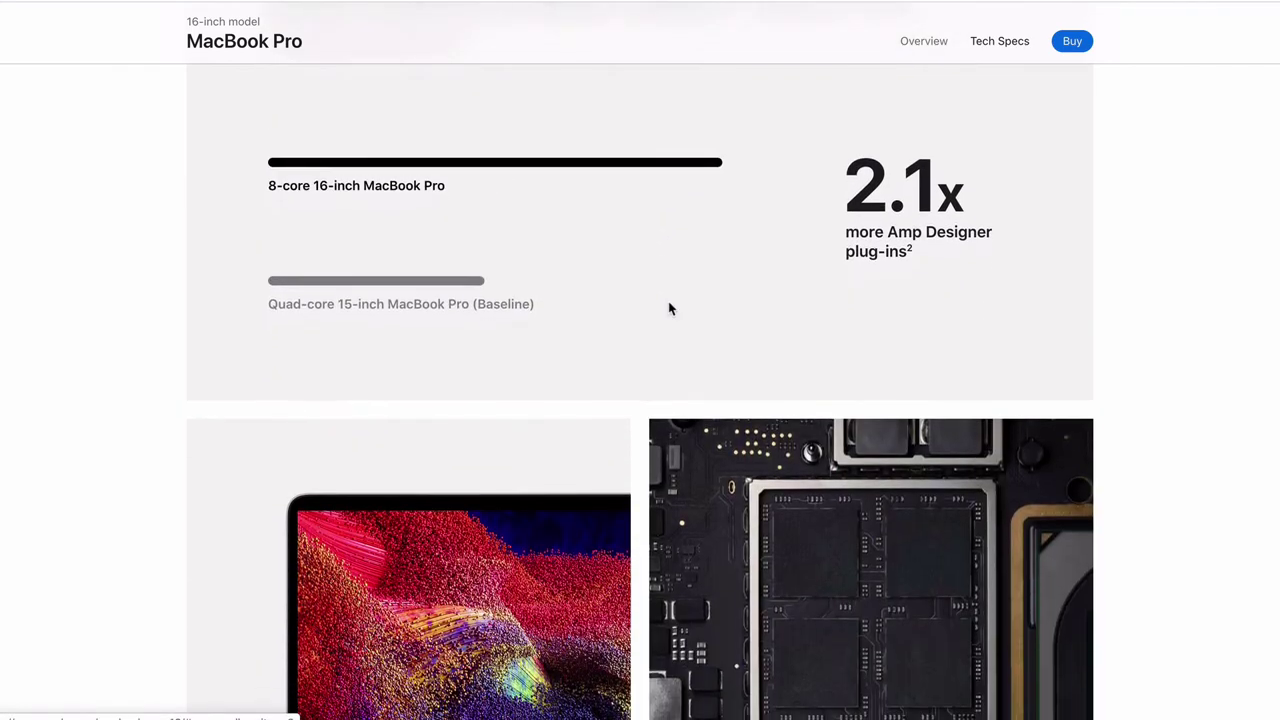
Scroll the MacBook Pro page through the Graphics section to the overhead keyboard image
scroll(669, 305, "down", 12)
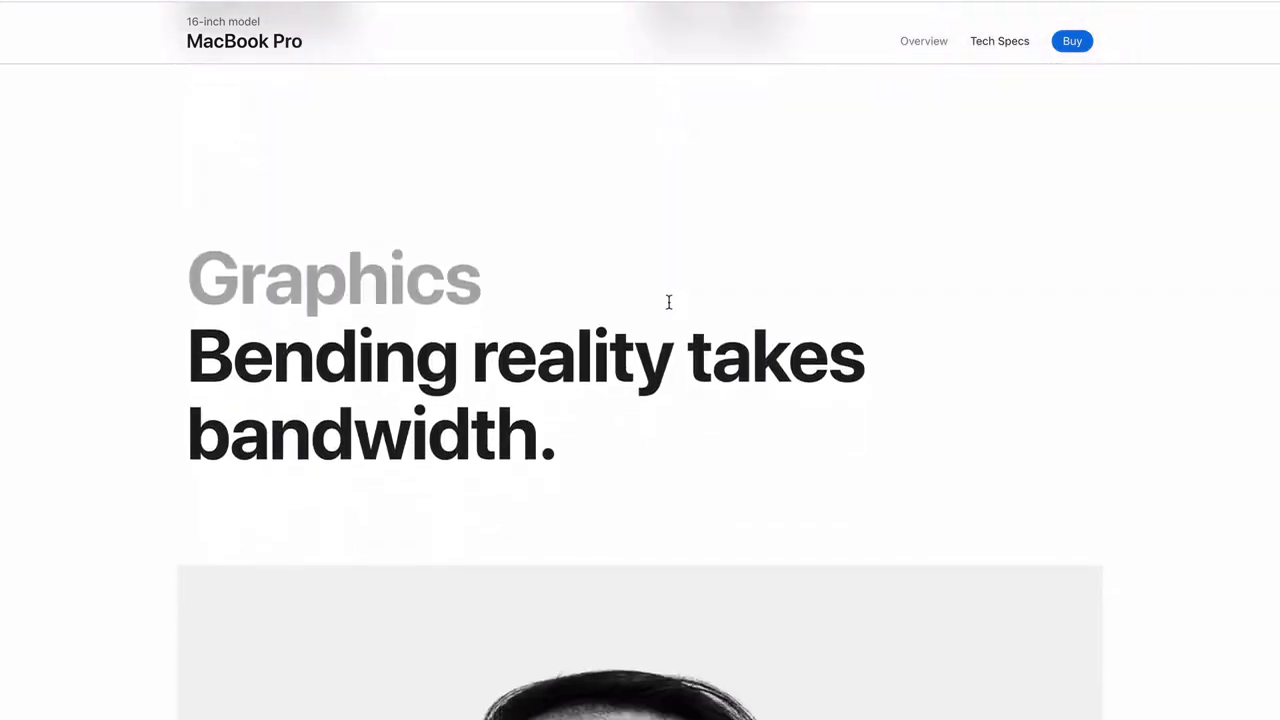
scroll(669, 302, "down", 10)
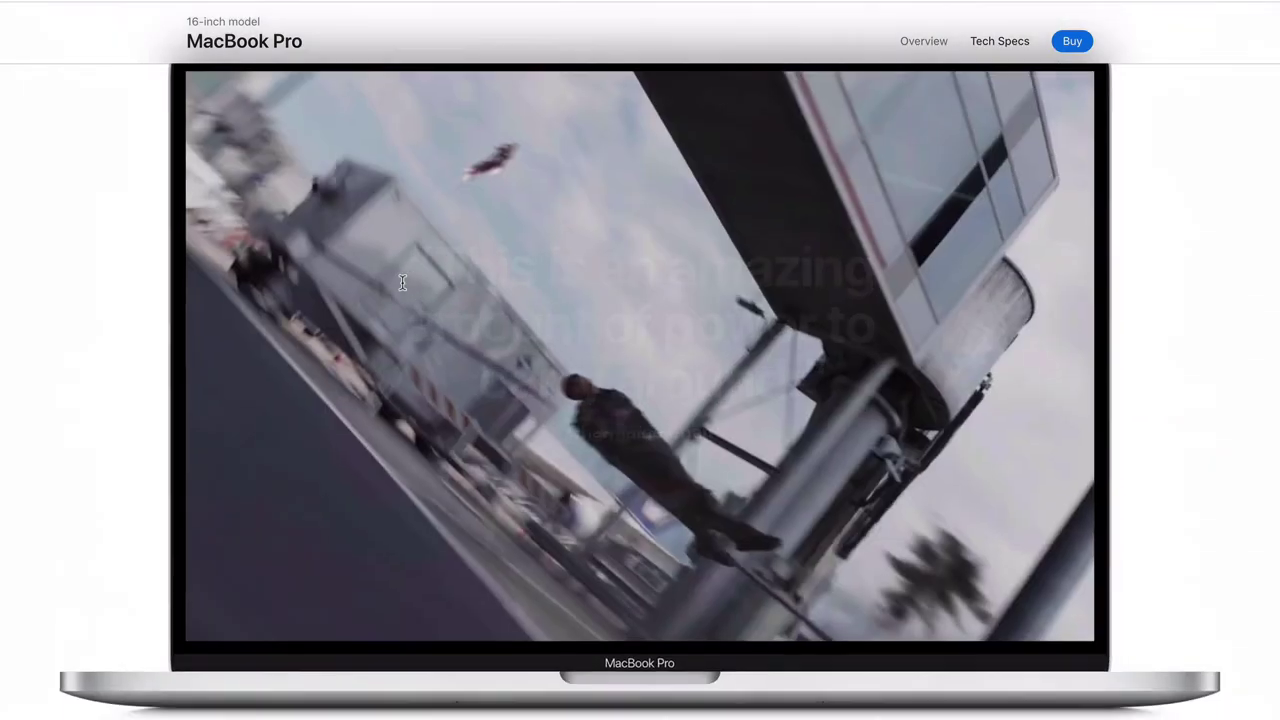
scroll(402, 282, "down", 10)
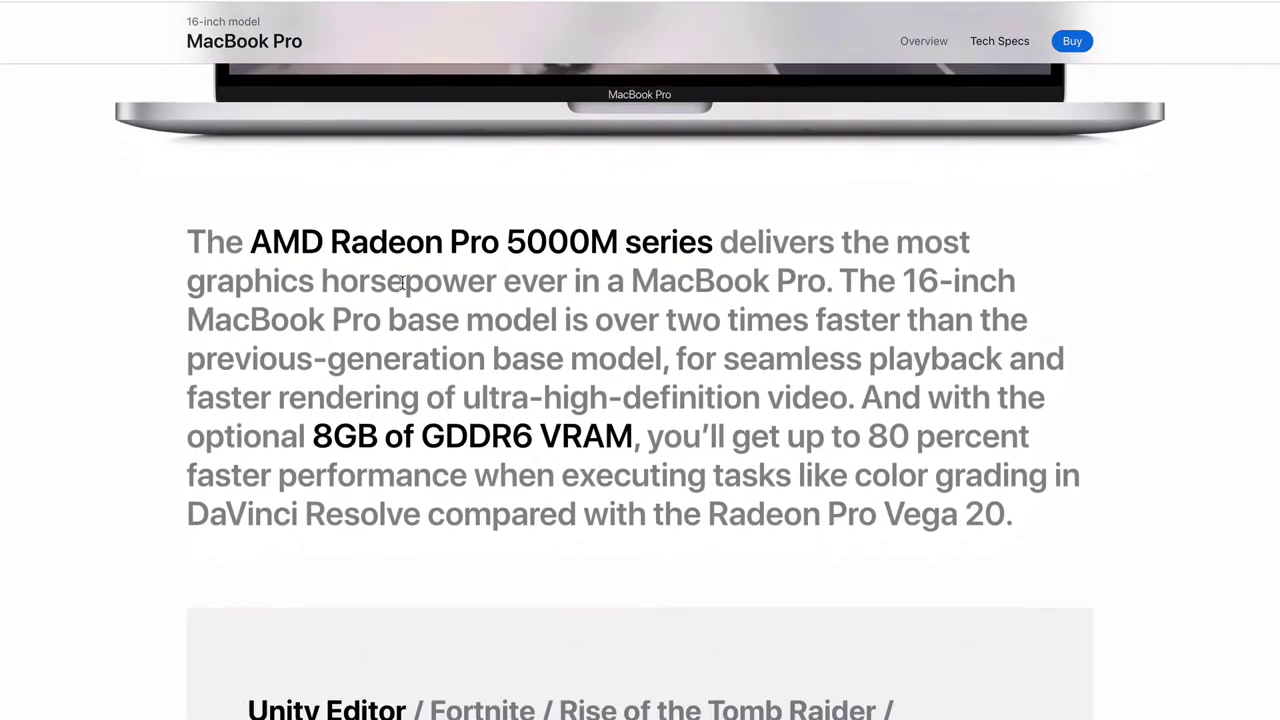
scroll(402, 282, "down", 10)
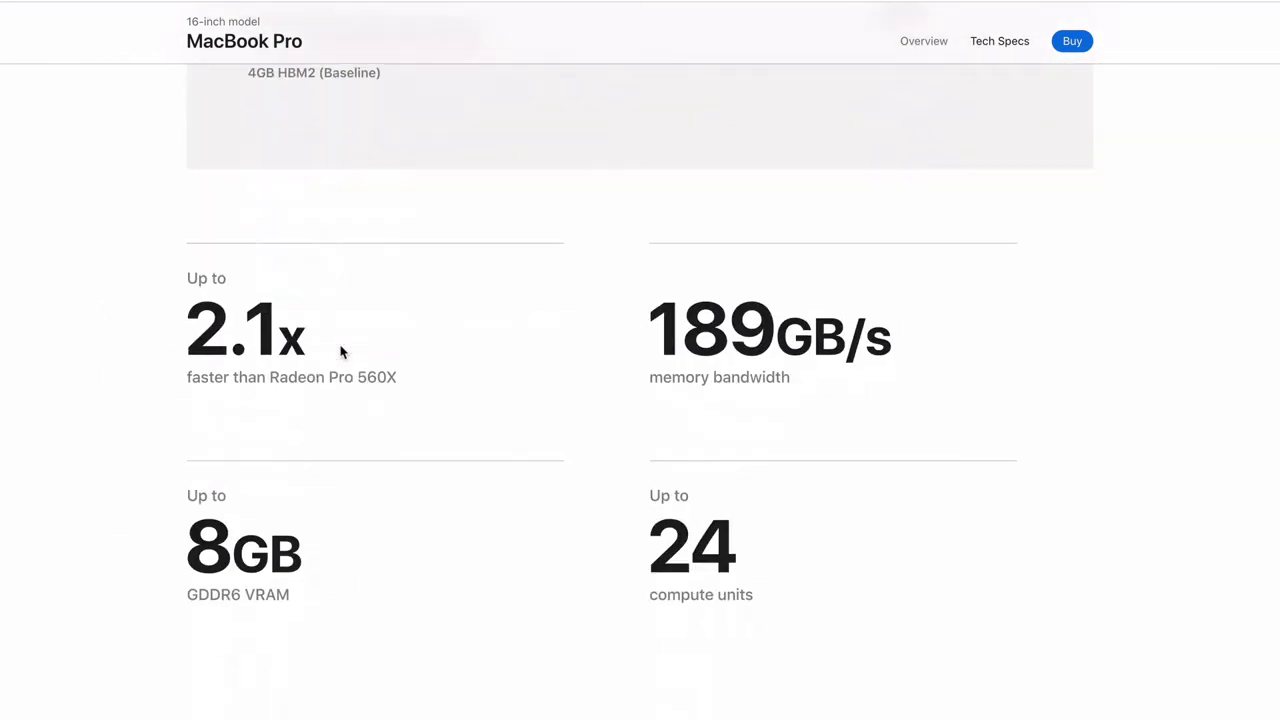
scroll(340, 352, "down", 10)
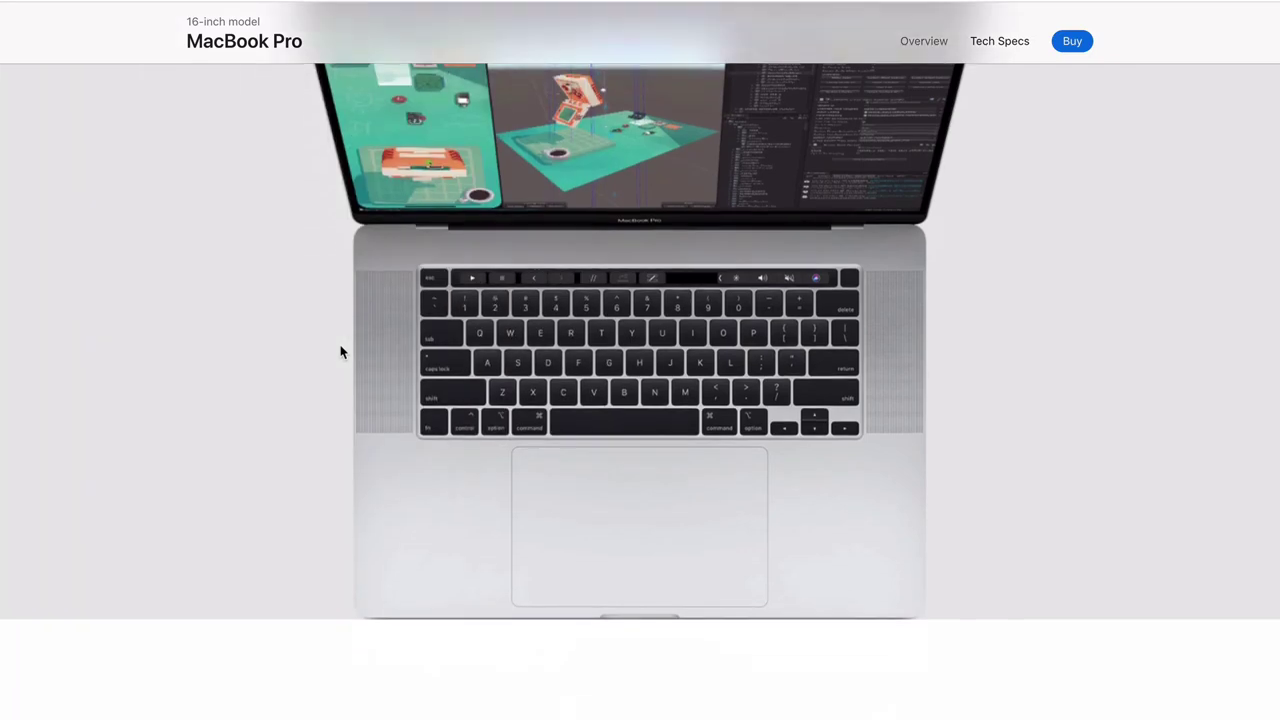
scroll(340, 352, "down", 10)
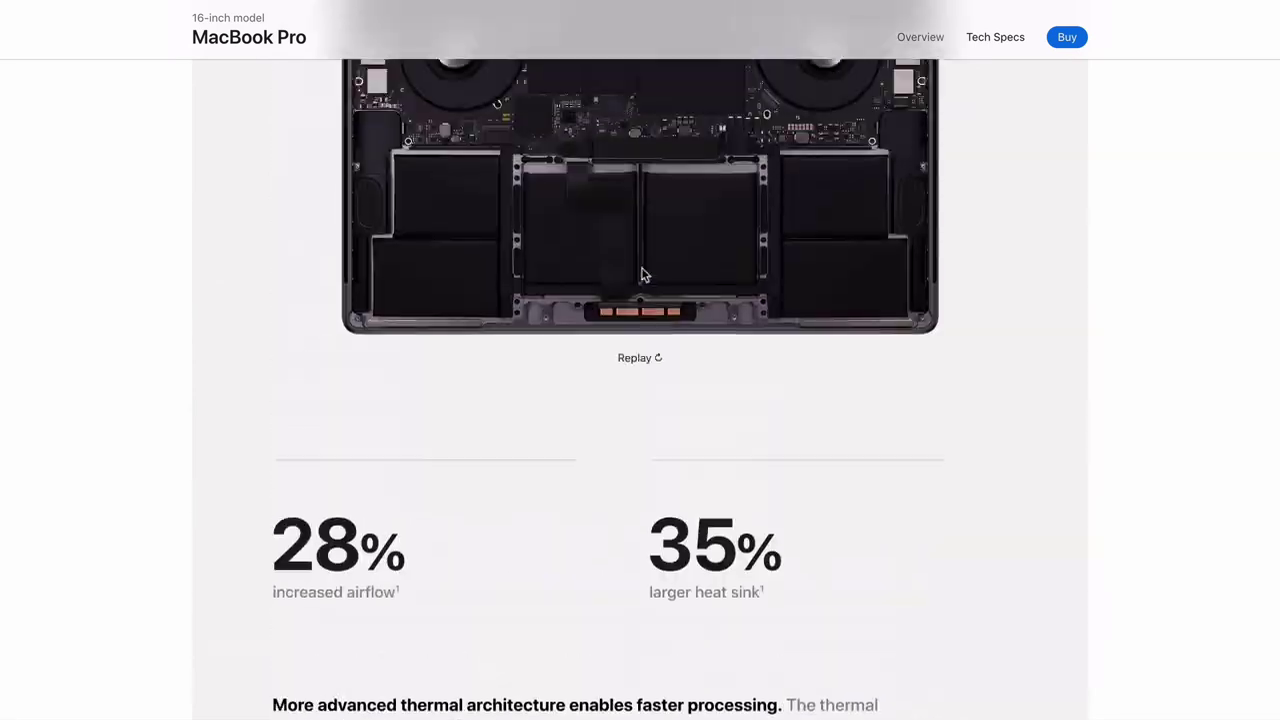
Review the MacBook Pro page from 'The best for the brightest.' down to the AMD Radeon Pro 5000M paragraph
scroll(641, 270, "up", 15)
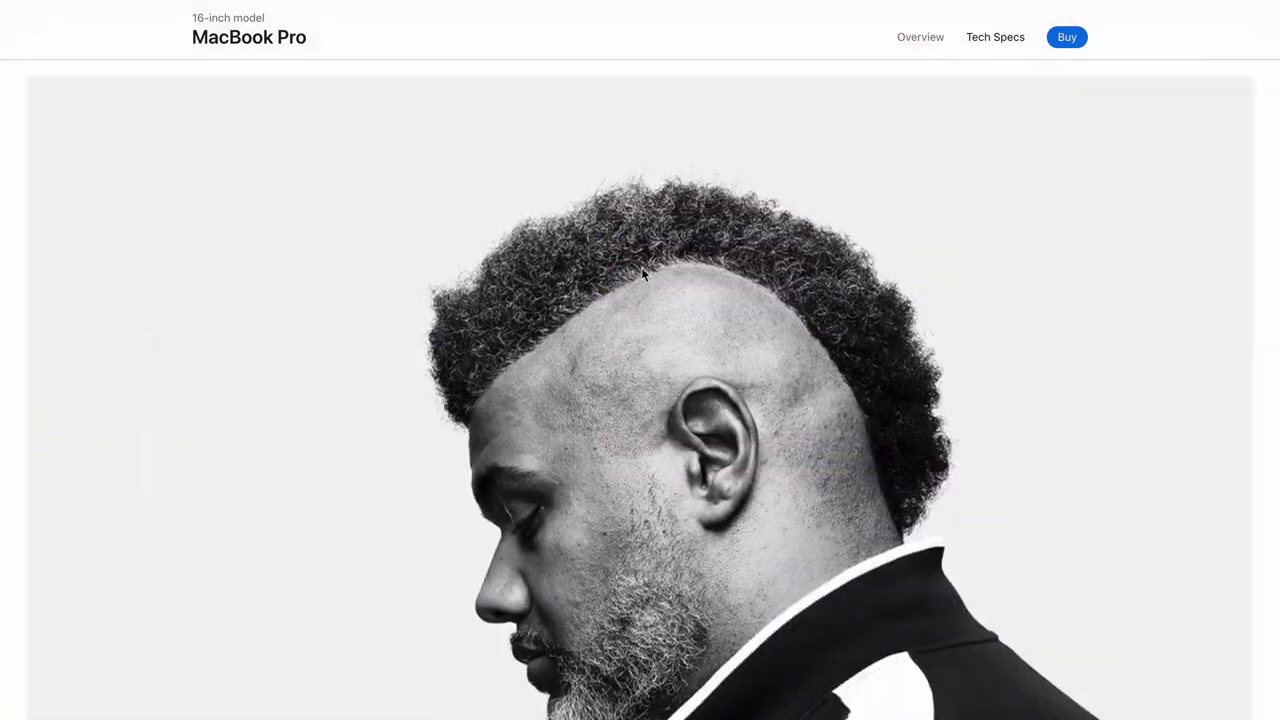
scroll(643, 275, "up", 20)
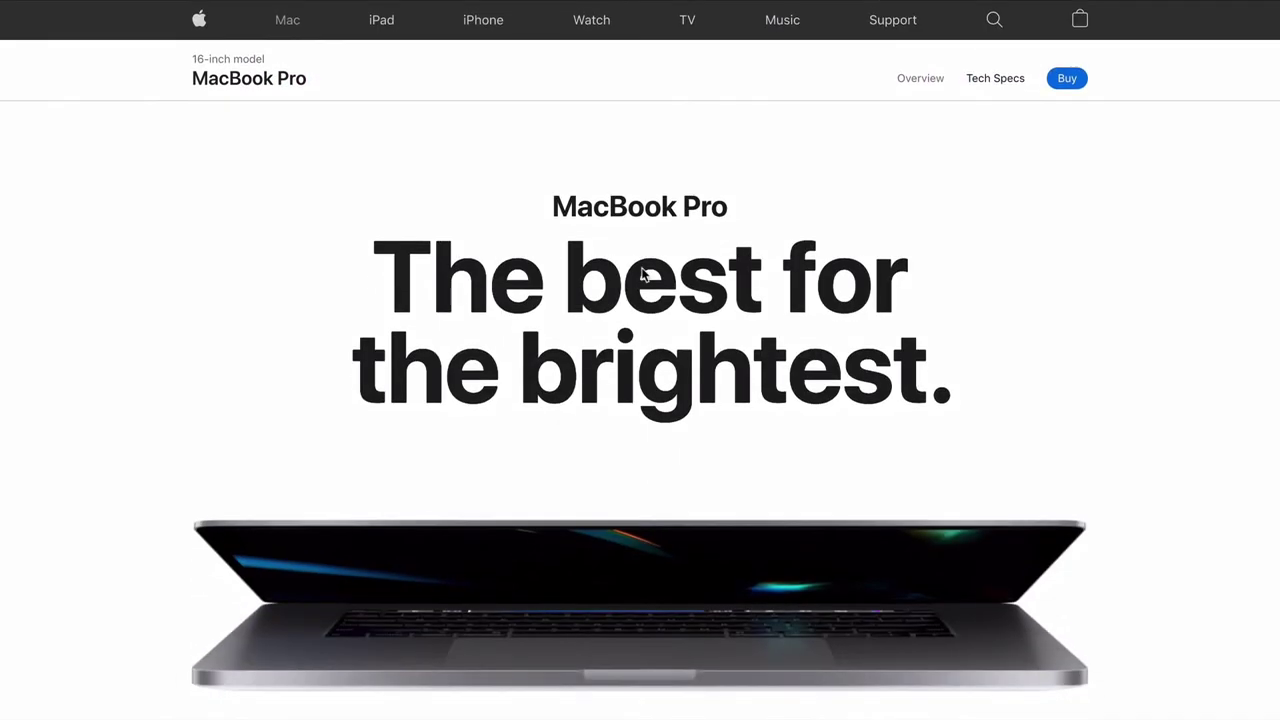
scroll(602, 370, "down", 10)
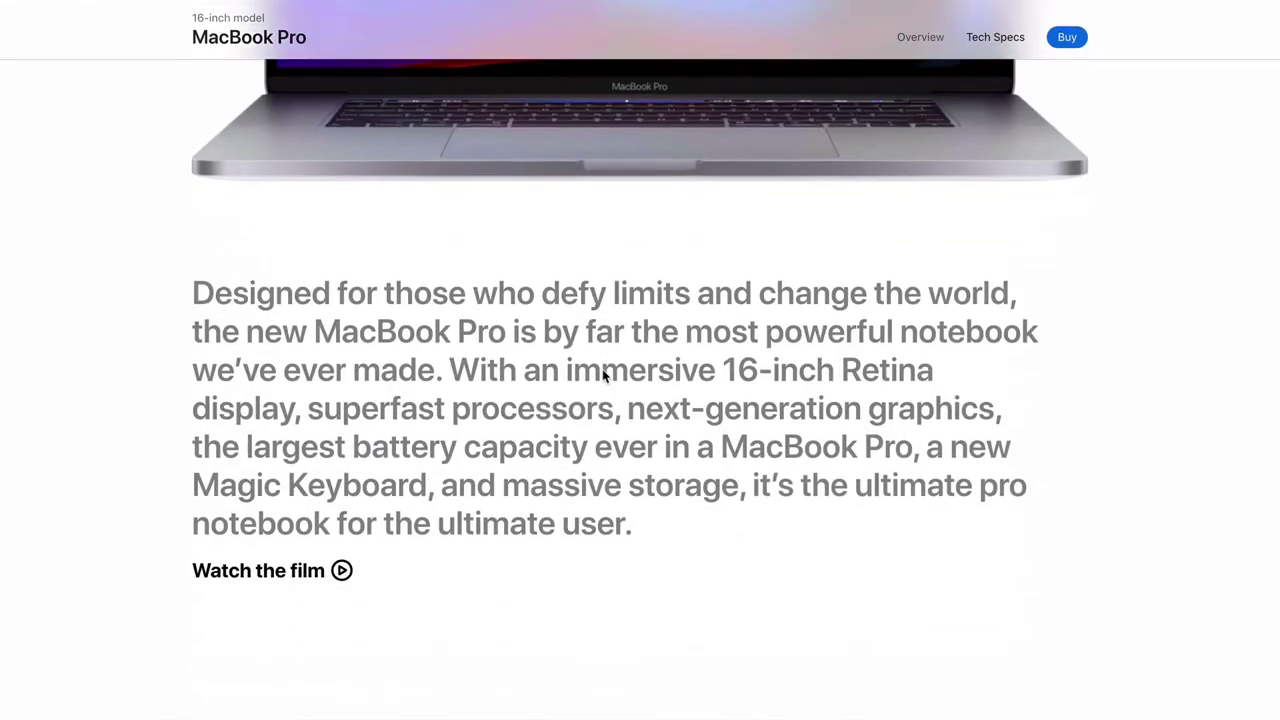
scroll(553, 331, "down", 15)
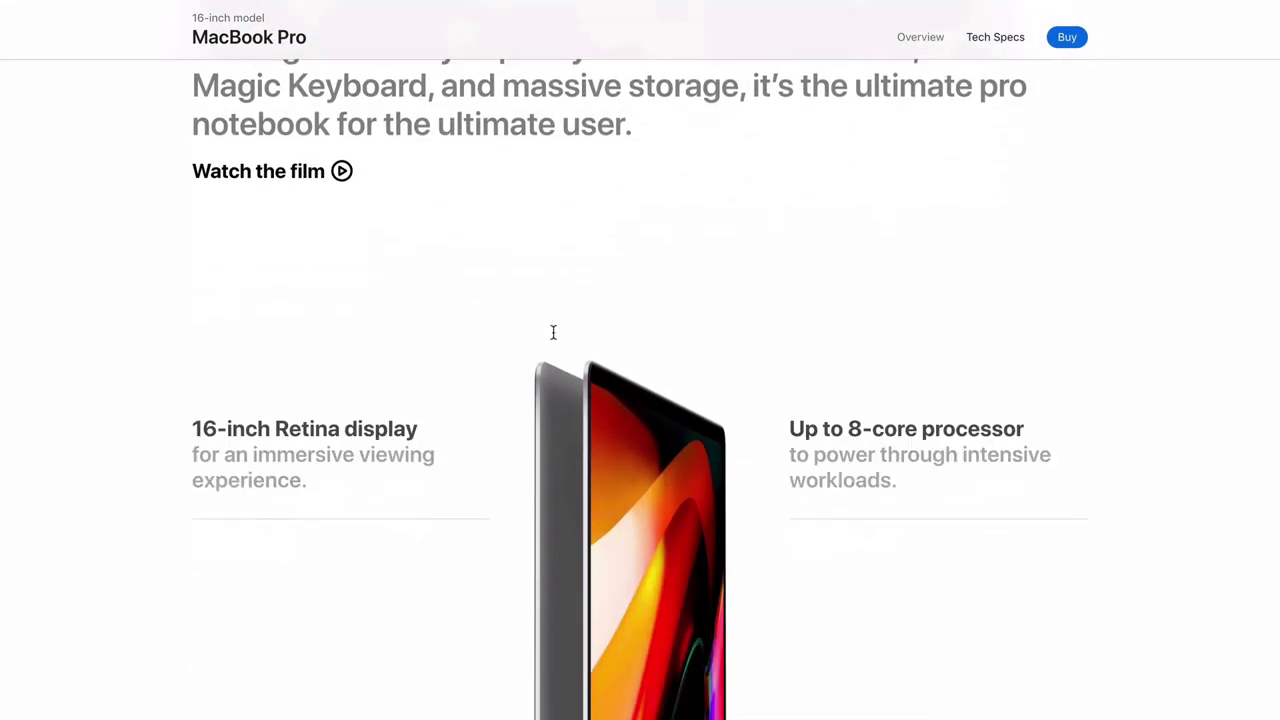
scroll(555, 338, "down", 5)
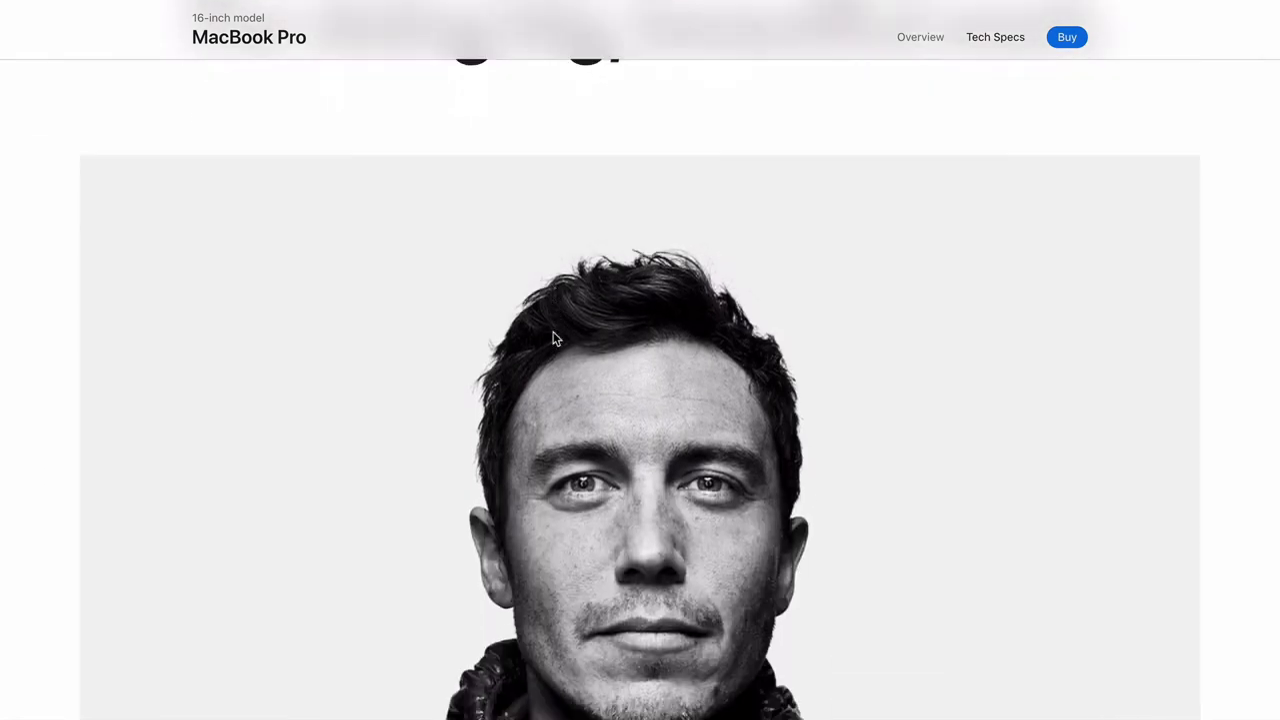
scroll(553, 332, "down", 10)
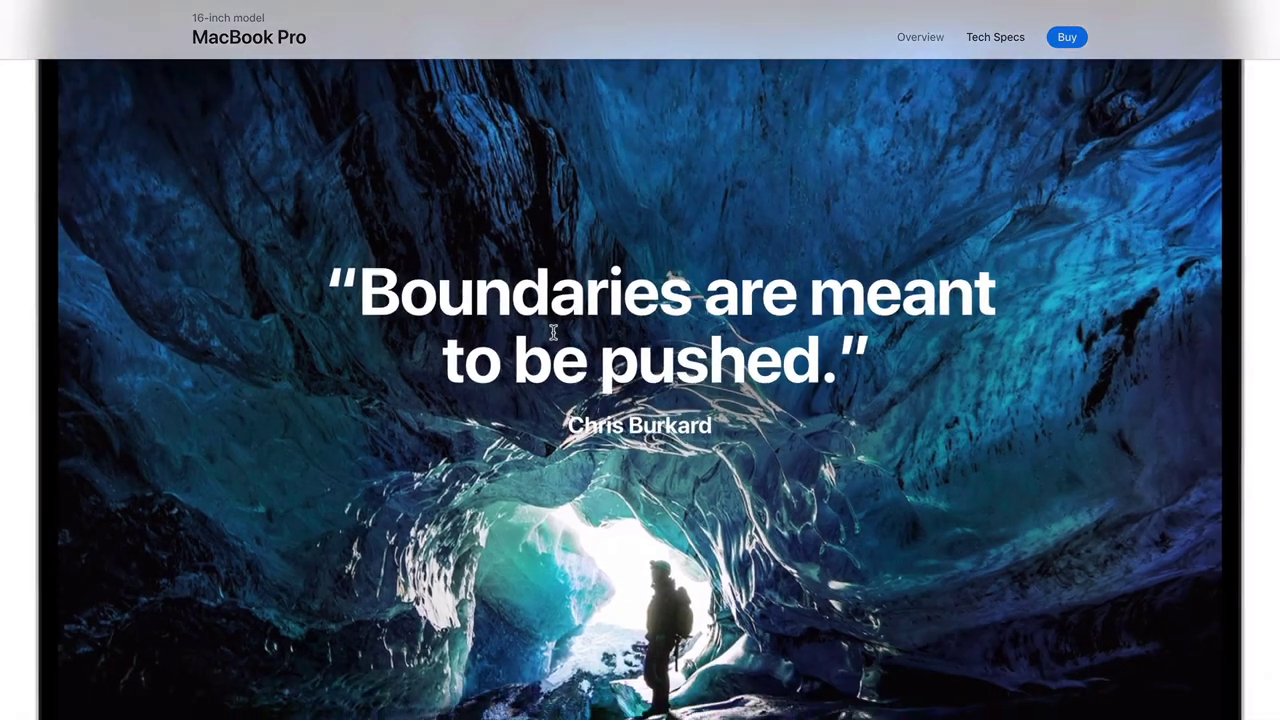
scroll(553, 332, "down", 10)
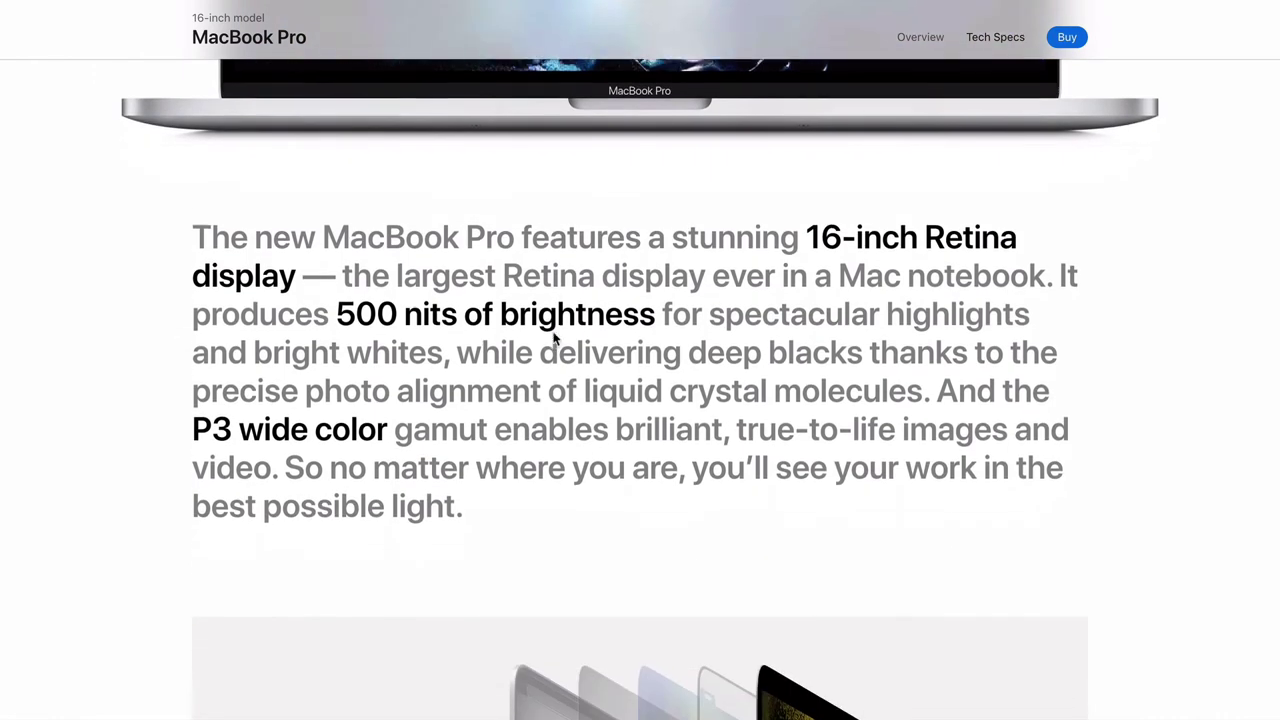
scroll(553, 331, "down", 5)
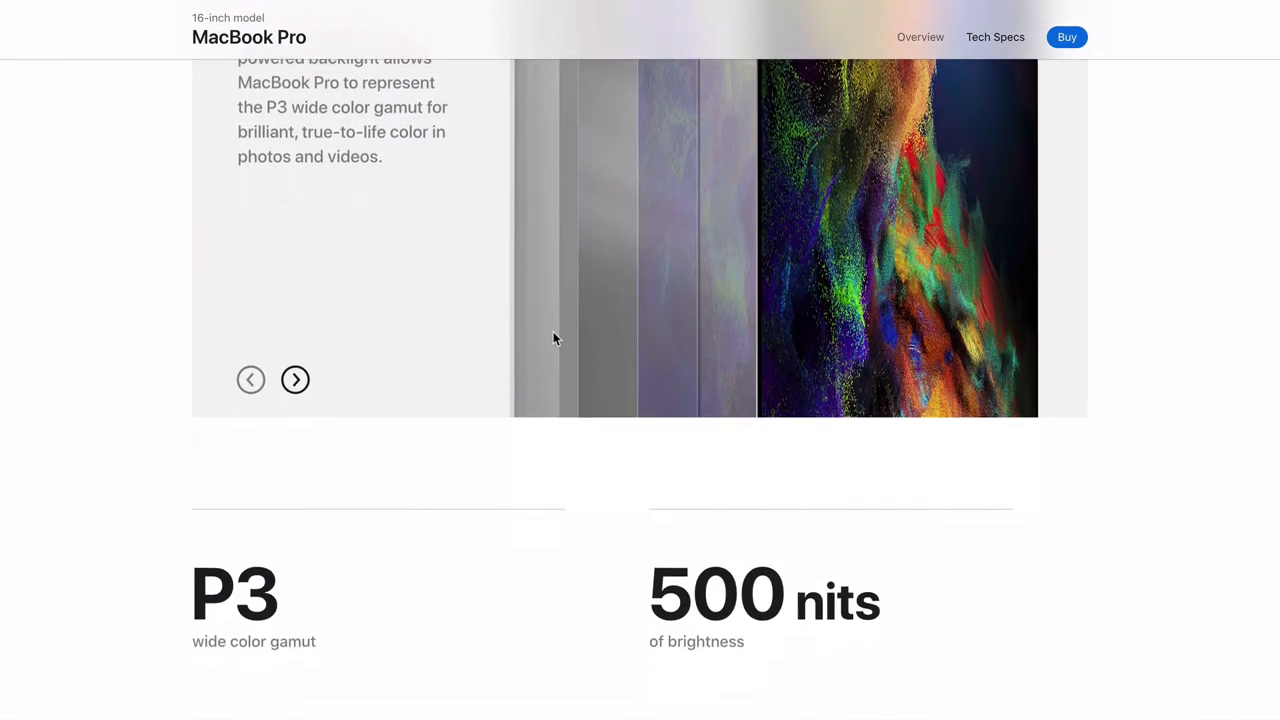
scroll(553, 331, "up", 3)
scroll(795, 318, "down", 10)
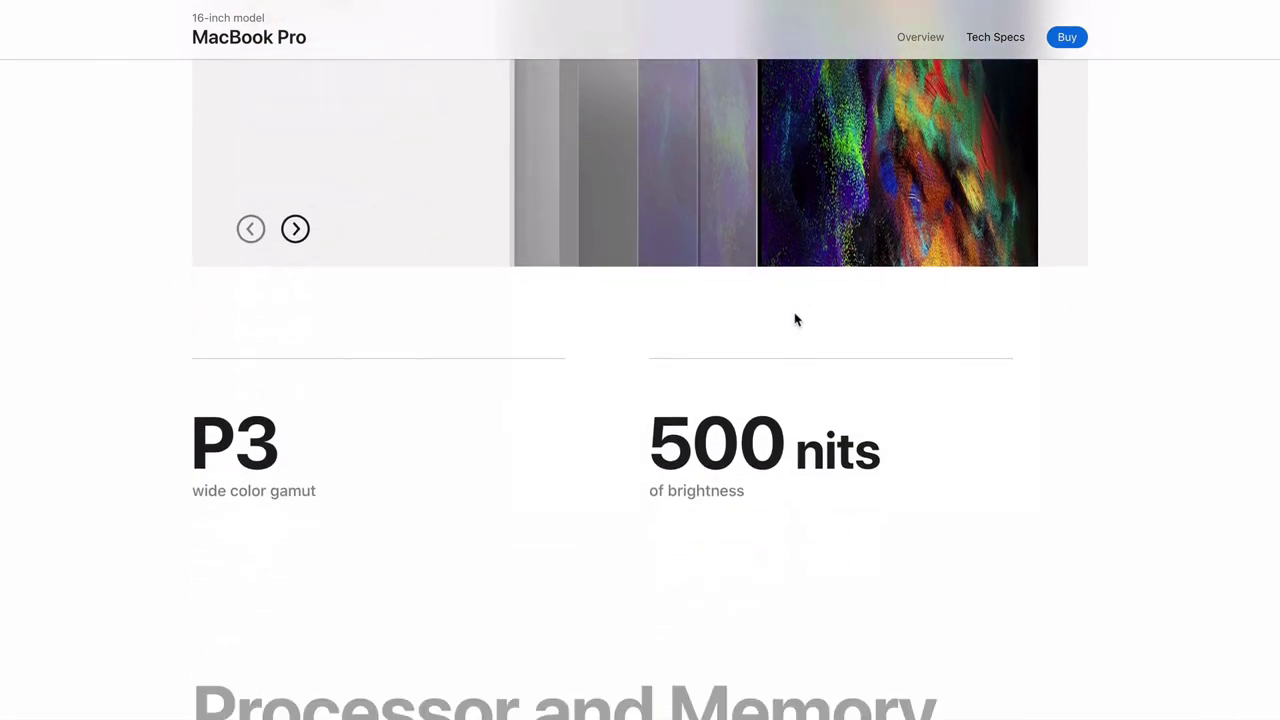
scroll(794, 313, "down", 10)
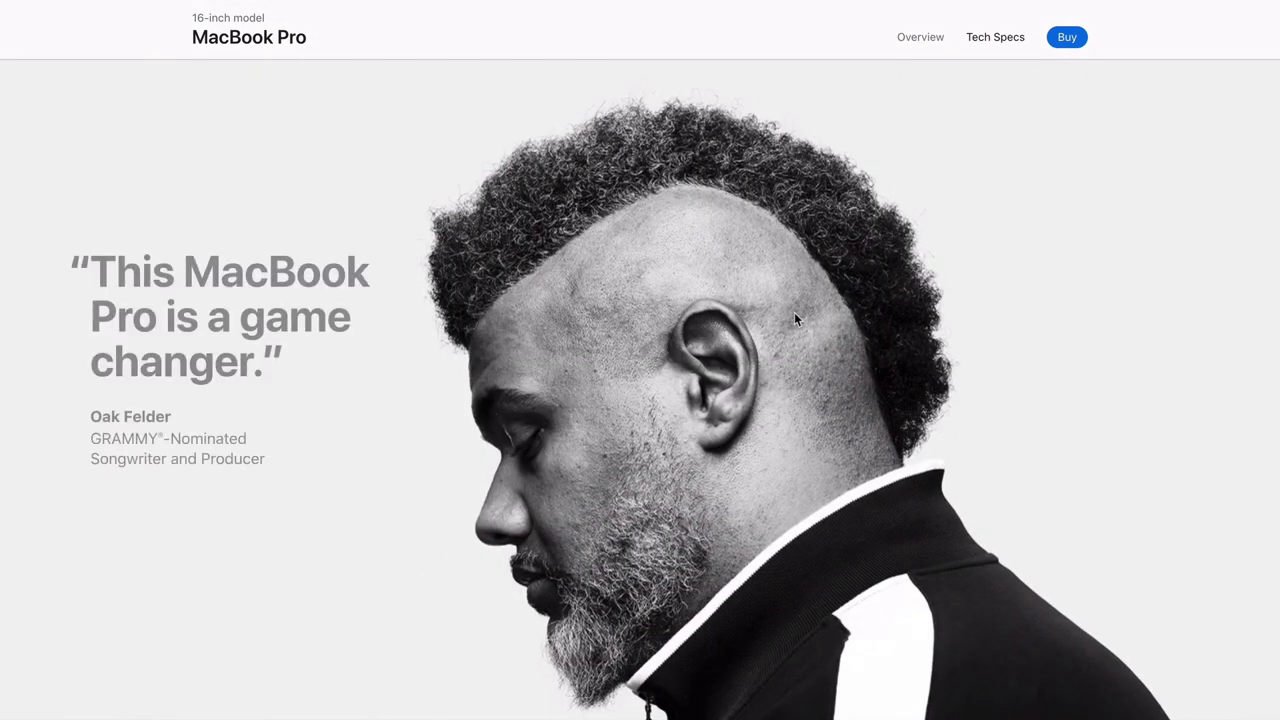
scroll(794, 319, "up", 5)
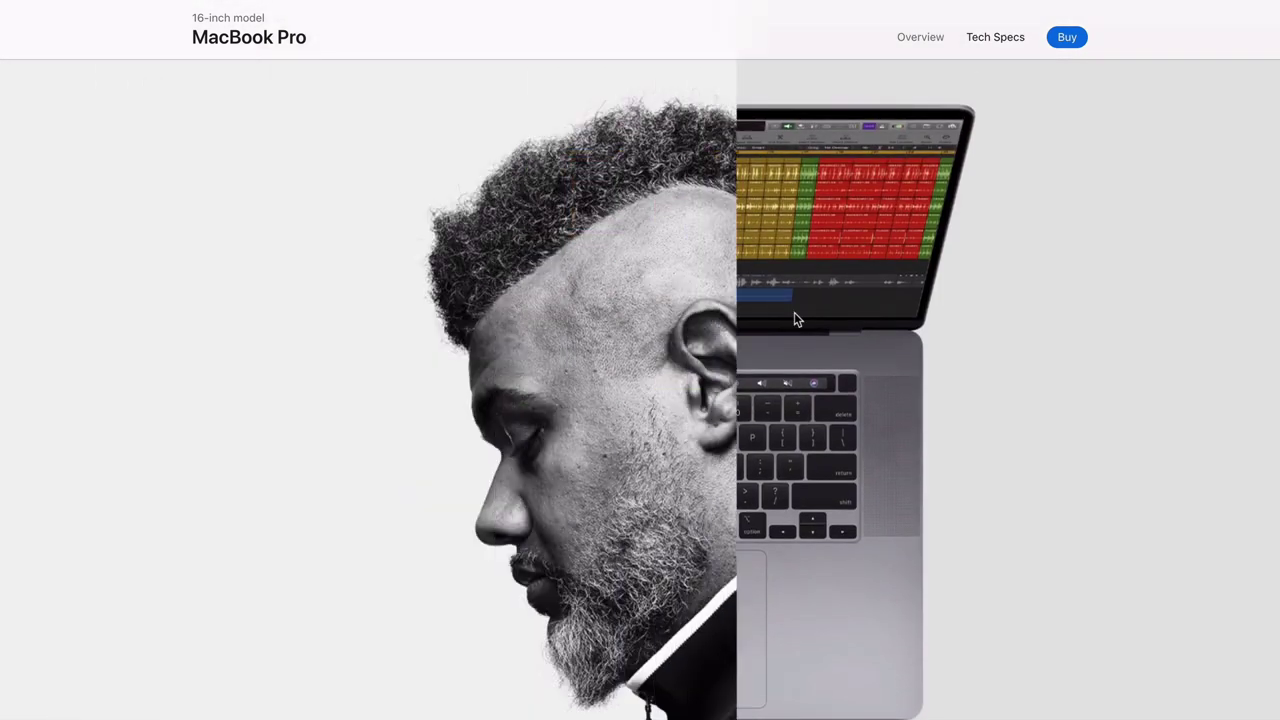
scroll(662, 476, "down", 6)
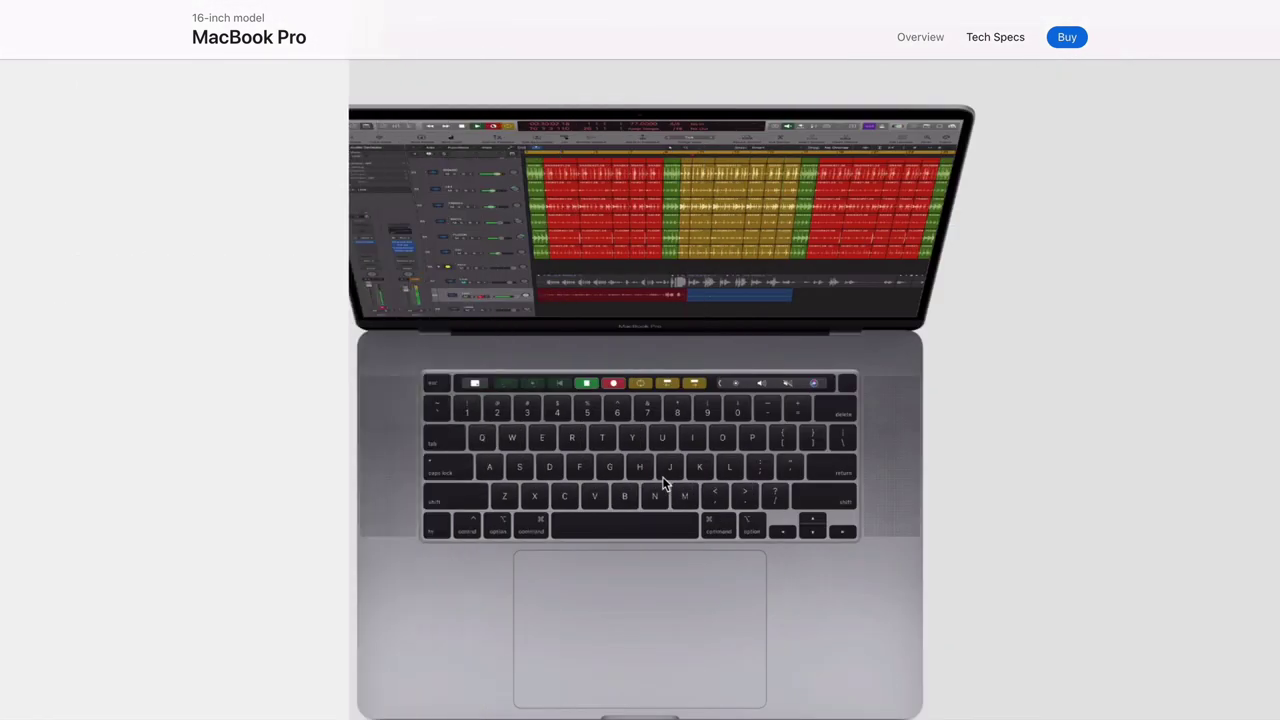
scroll(671, 319, "down", 10)
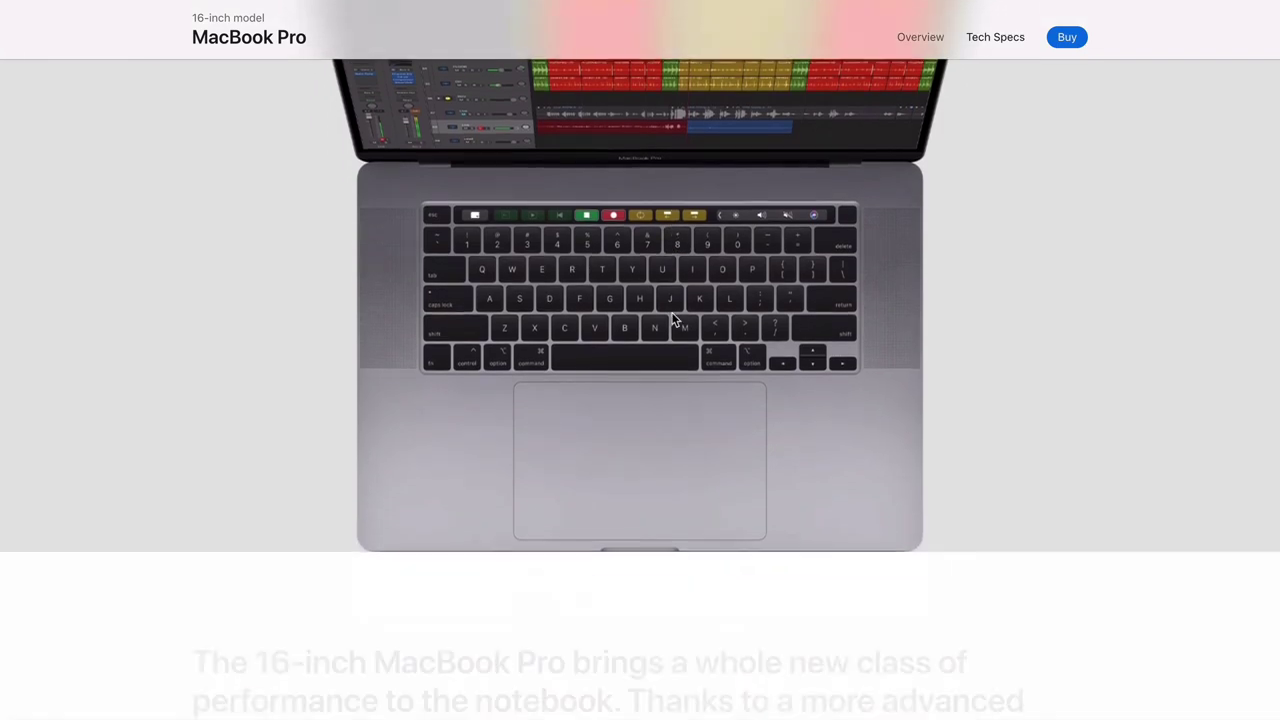
scroll(671, 319, "down", 15)
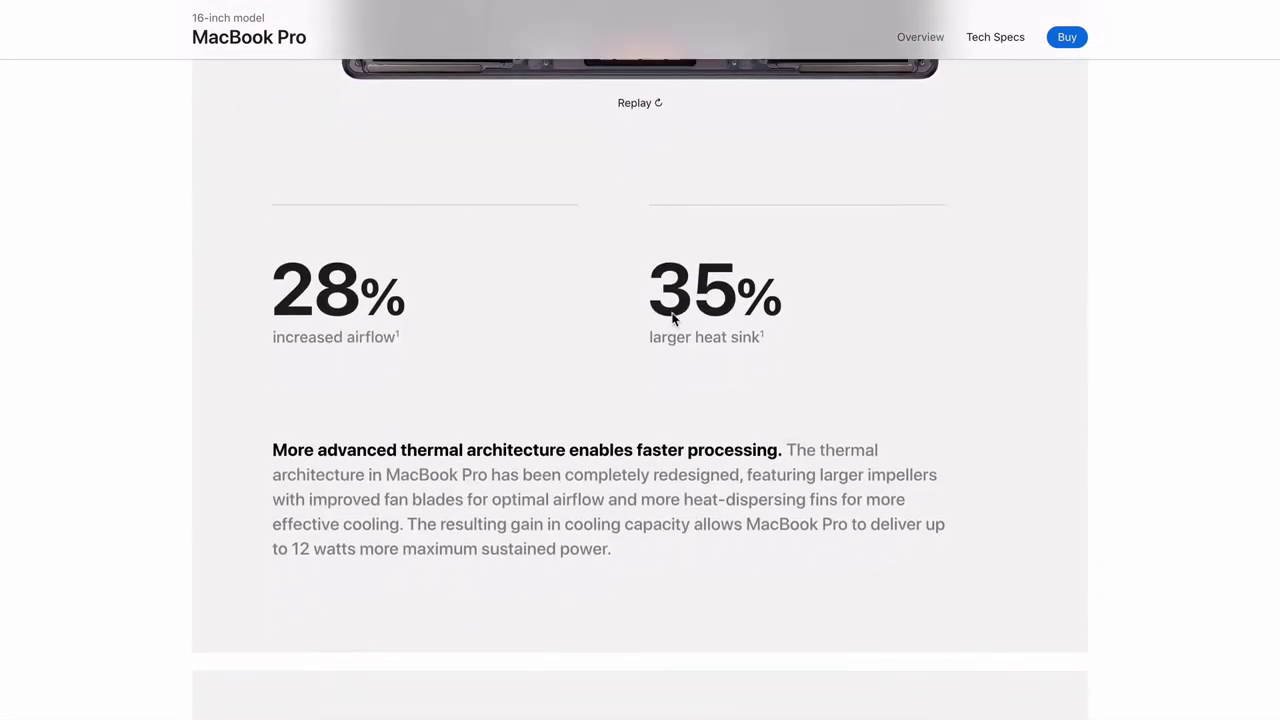
scroll(671, 319, "down", 10)
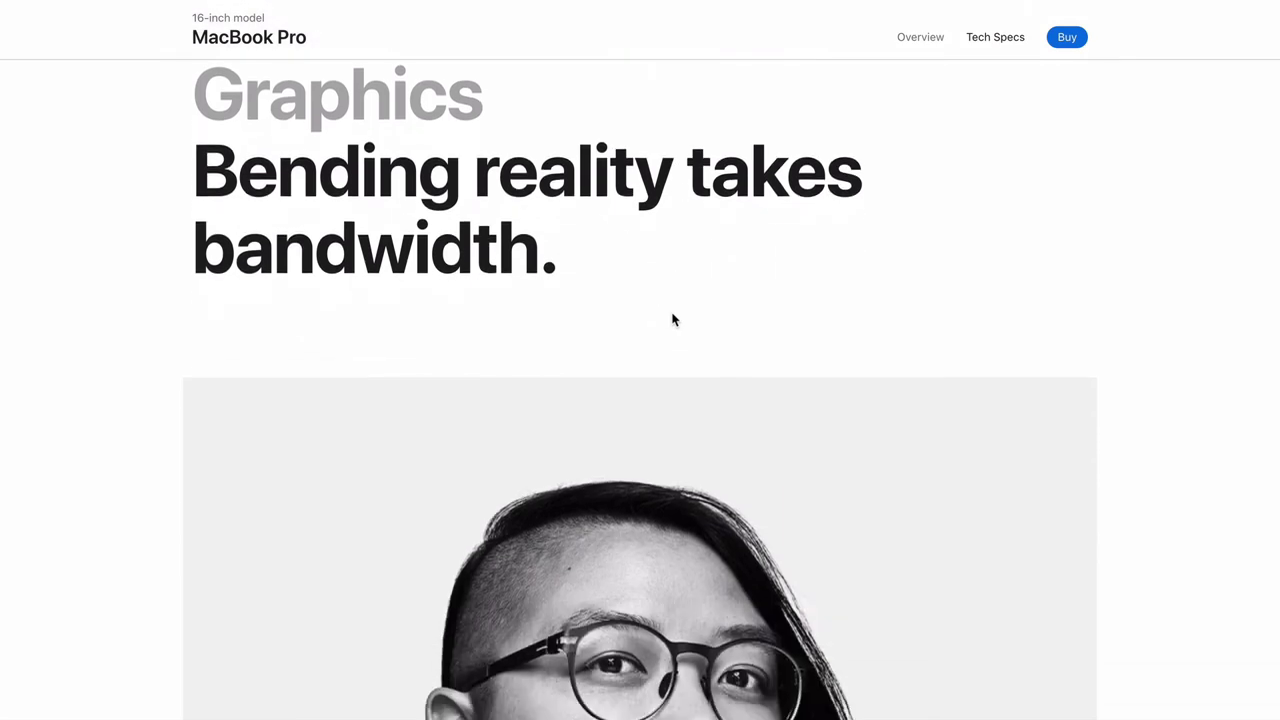
scroll(671, 314, "down", 10)
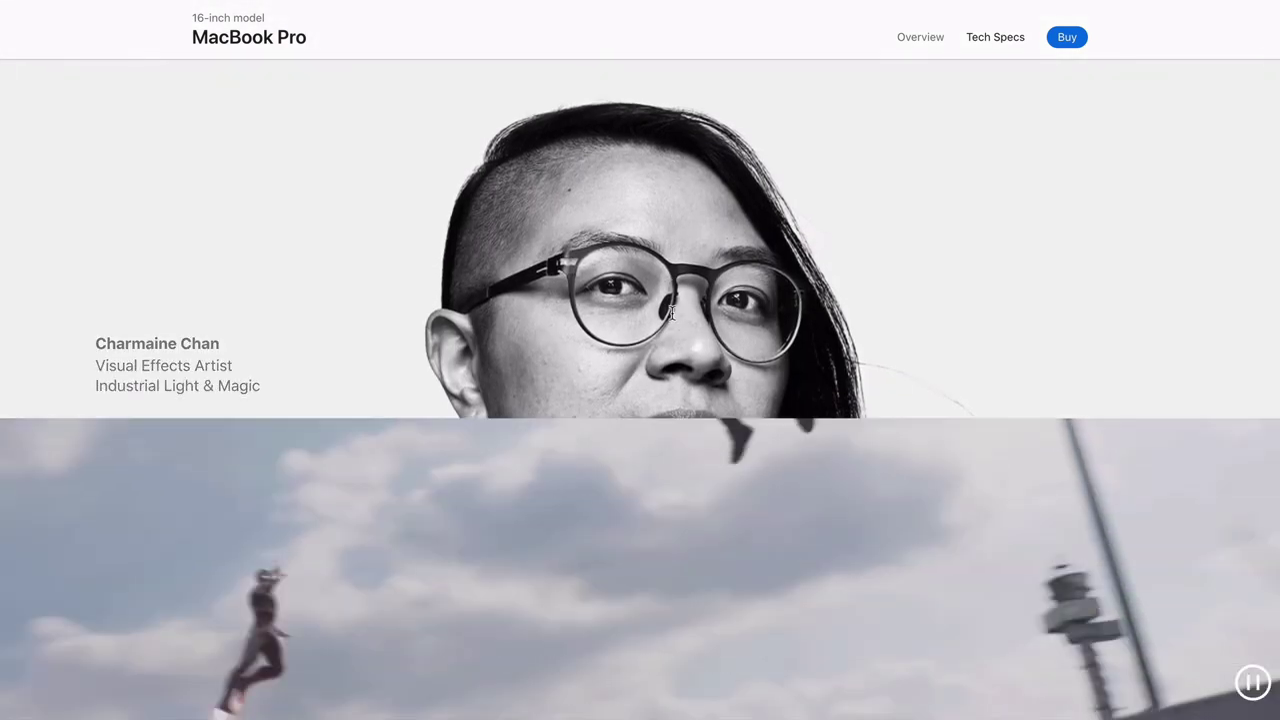
scroll(672, 313, "down", 5)
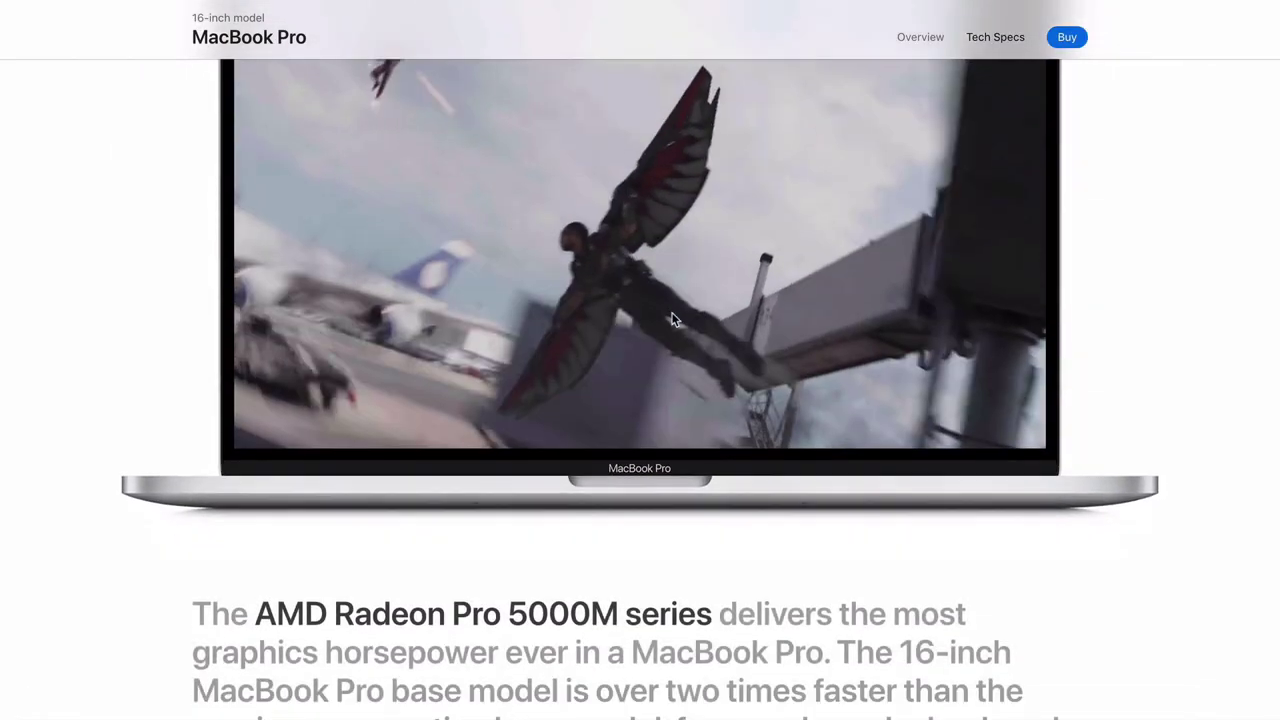